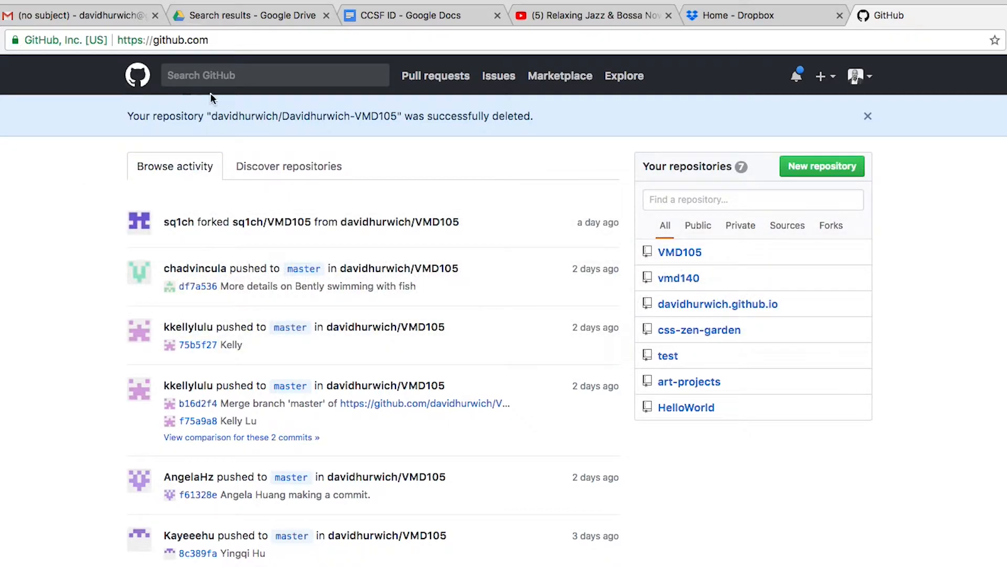
# - Reload the GitHub dashboard and start creating a new repository
pyautogui.click(134, 78)
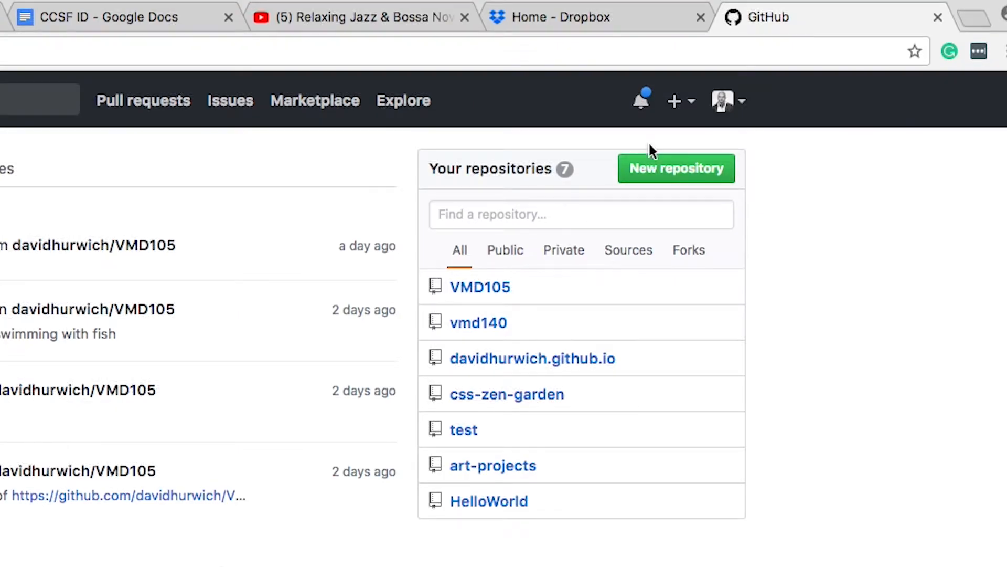
pyautogui.click(687, 172)
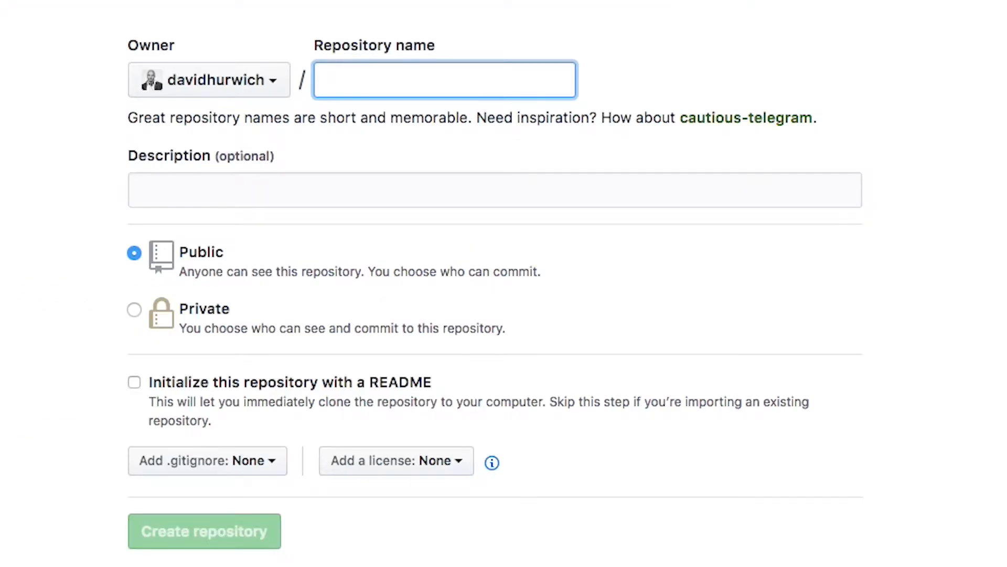
# - Keep the default owner and name the repository with the owner's name followed by -VMD105
pyautogui.click(261, 79)
pyautogui.click(249, 35)
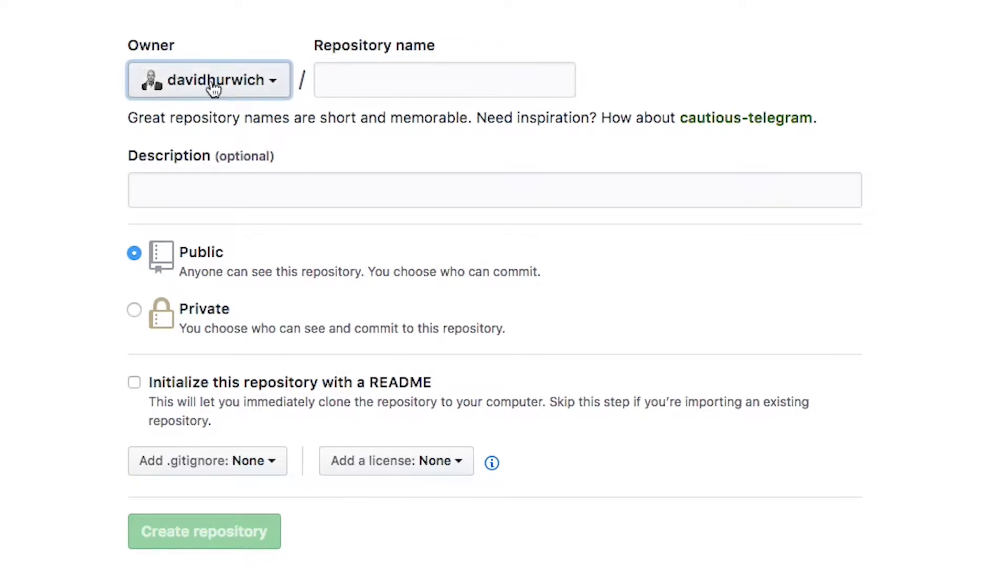
pyautogui.click(350, 87)
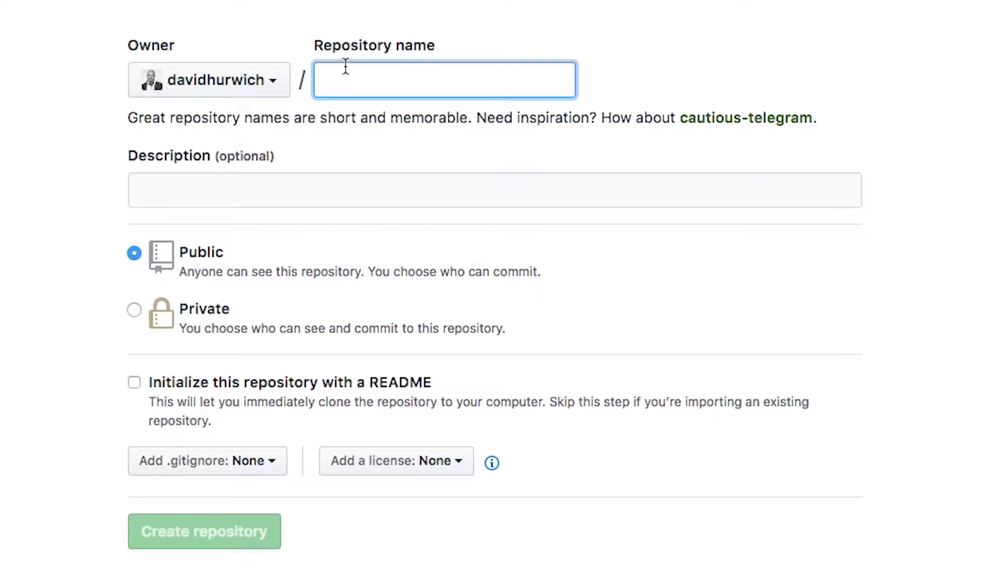
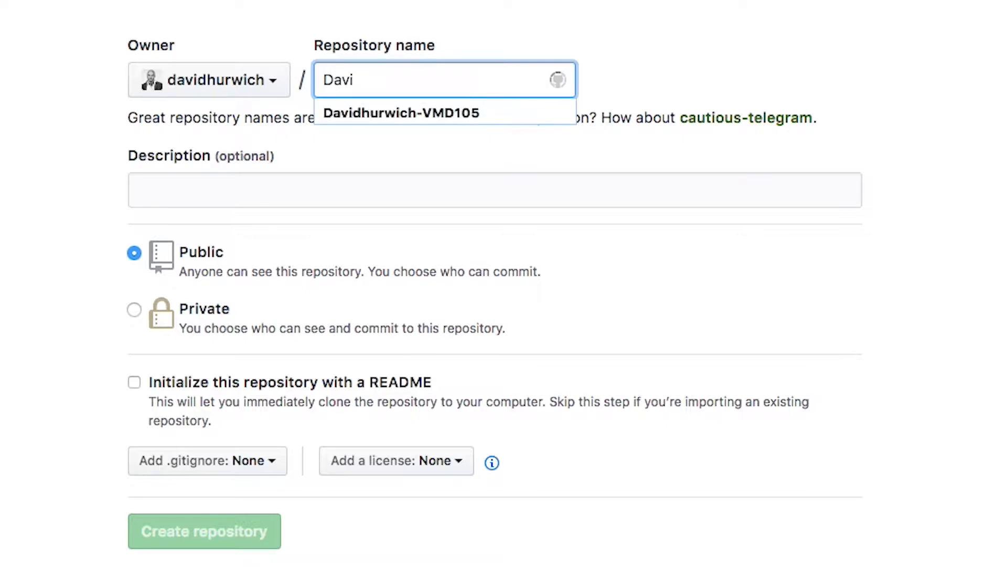
pyautogui.press('BackSpace')
pyautogui.press('BackSpace')
pyautogui.press('BackSpace')
pyautogui.press('BackSpace')
pyautogui.press('BackSpace')
pyautogui.press('BackSpace')
pyautogui.press('BackSpace')
pyautogui.press('BackSpace')
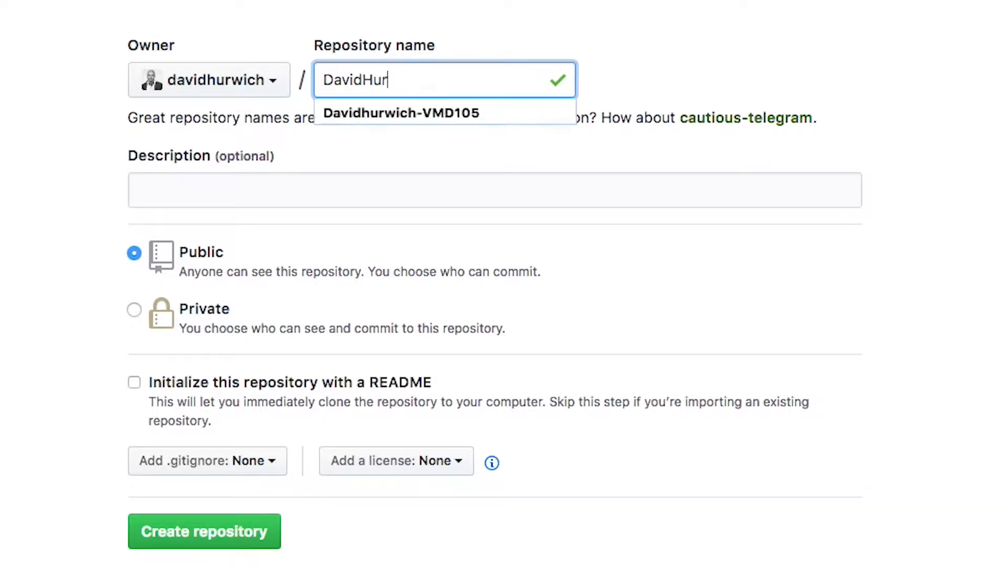
pyautogui.press('BackSpace')
pyautogui.press('BackSpace')
pyautogui.press('BackSpace')
pyautogui.press('BackSpace')
# - Select the full repository name to check it, then place the cursor in Description
pyautogui.click(472, 57)
pyautogui.click(522, 79)
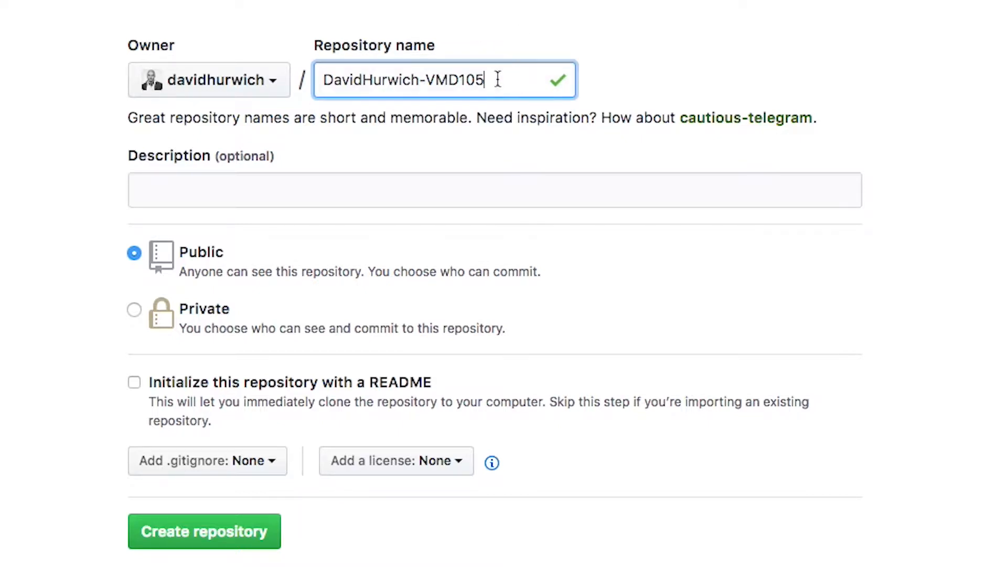
pyautogui.moveTo(521, 79); pyautogui.dragTo(270, 83)
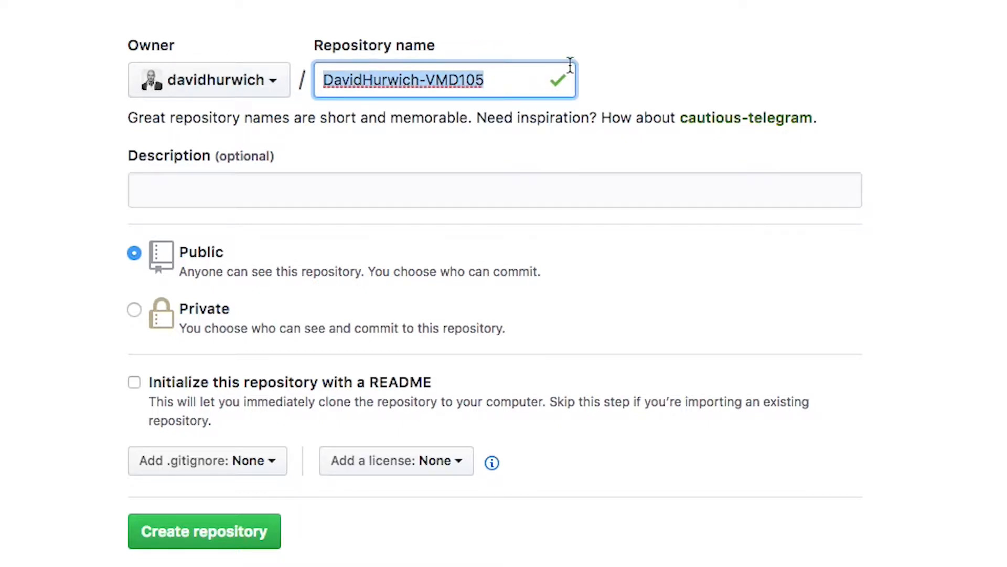
pyautogui.click(335, 189)
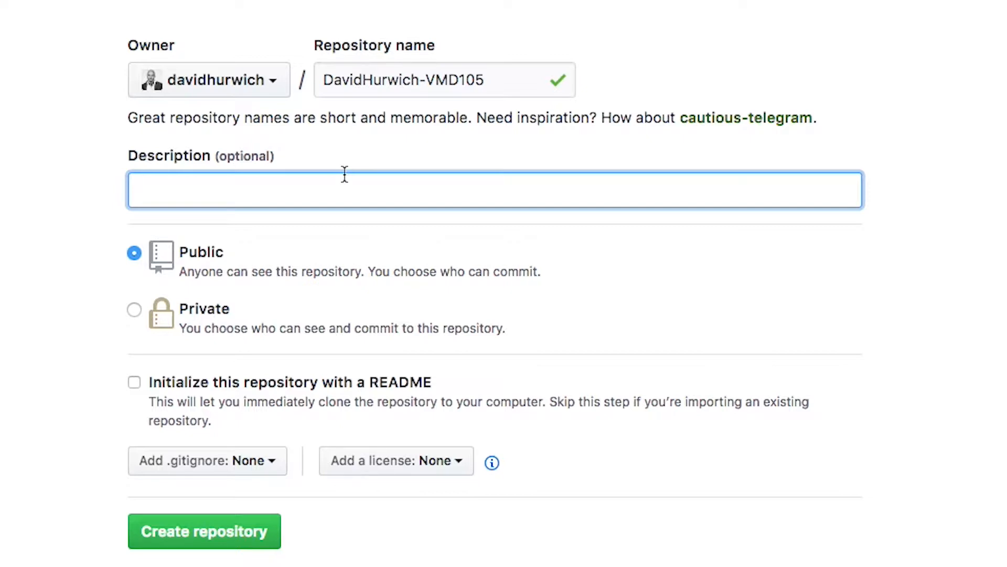
# - Enter the description 'This repository stores projects created in VMD105' and select it to check
pyautogui.write('This repository stror')
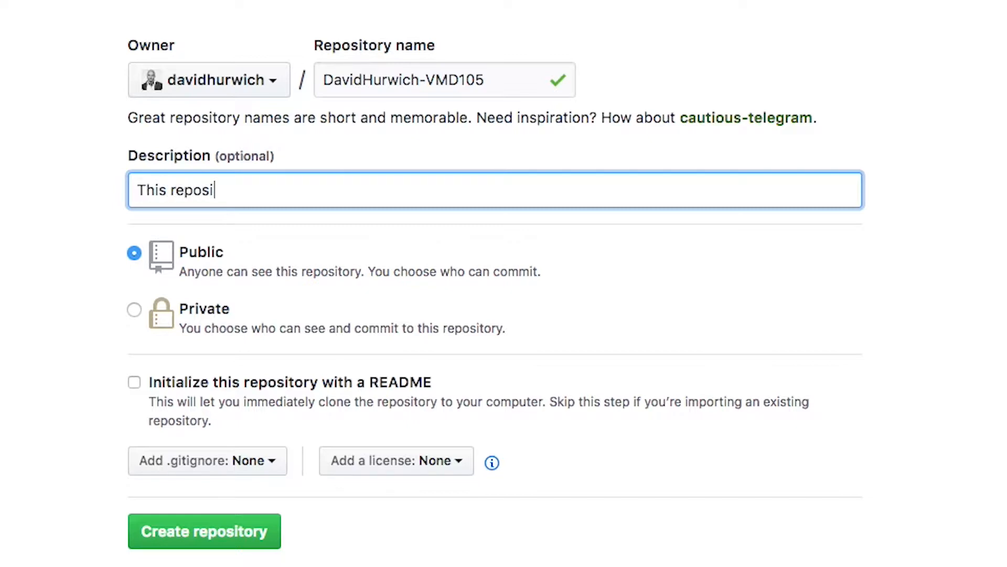
pyautogui.press('BackSpace')
pyautogui.press('BackSpace')
pyautogui.press('BackSpace')
pyautogui.write('ores projec')
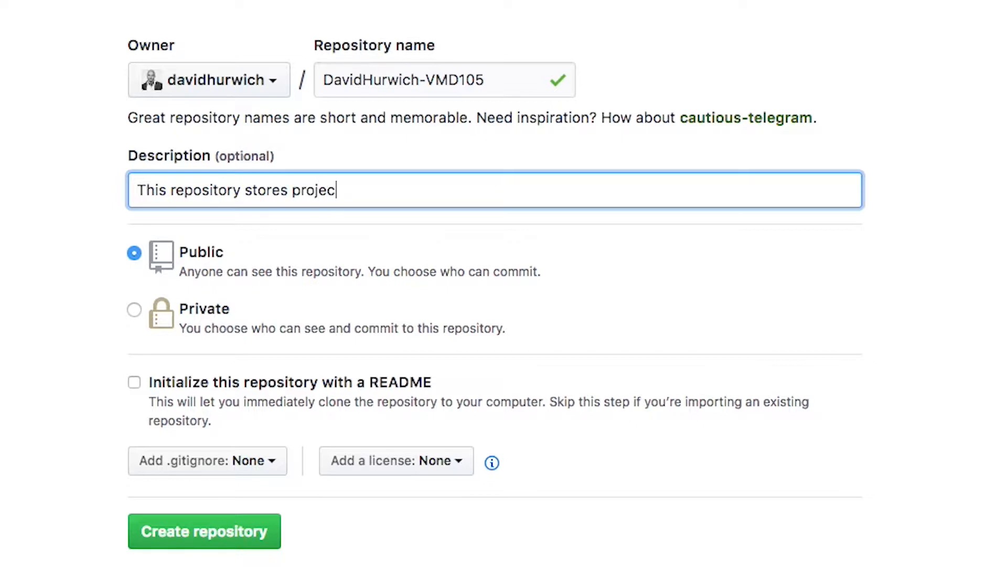
pyautogui.write('ts created in VMD105')
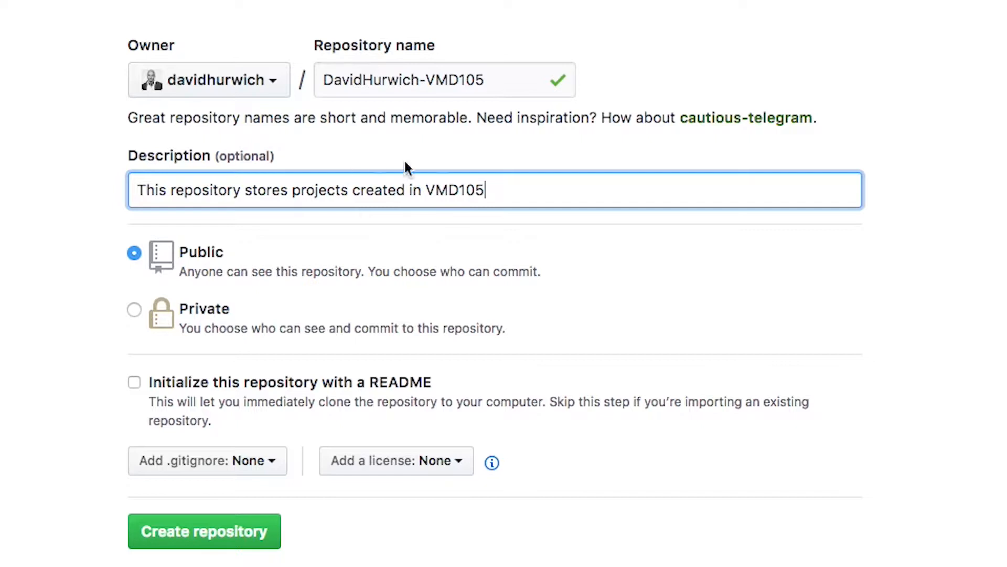
pyautogui.tripleClick(337, 188)
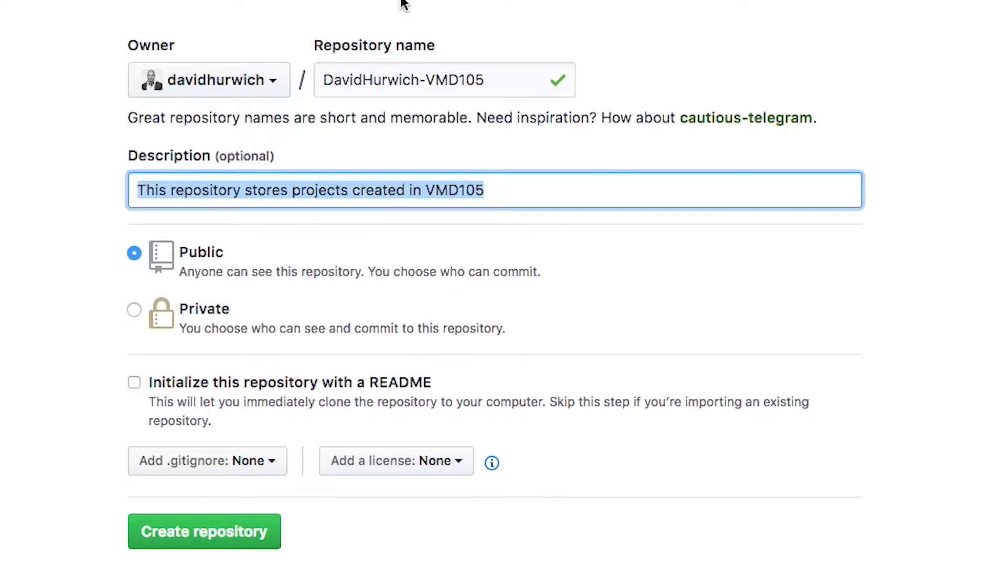
pyautogui.tripleClick(293, 188)
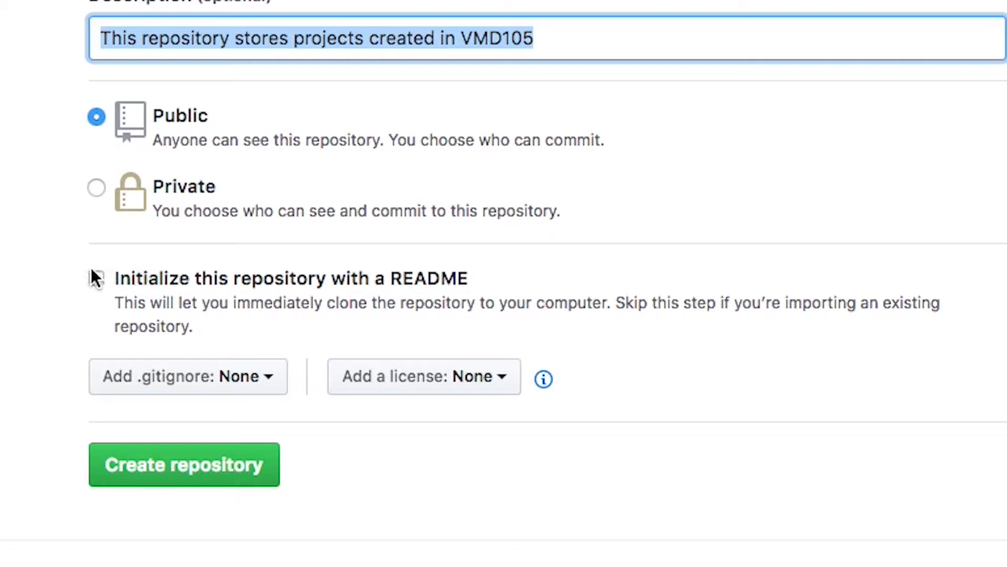
# - Create the public repository, select its HTTPS clone URL, then minimise Chrome
pyautogui.click(211, 472)
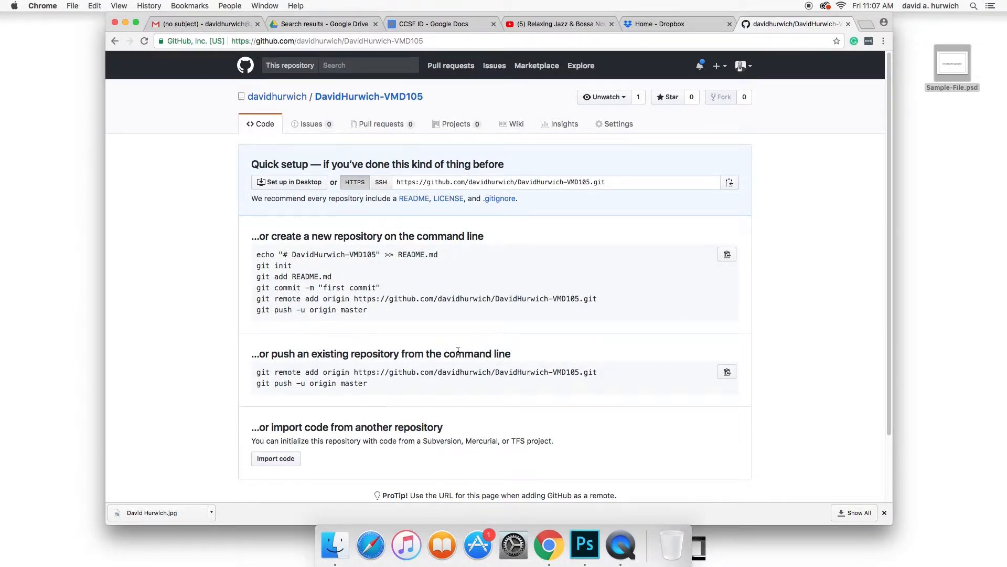
pyautogui.click(622, 184)
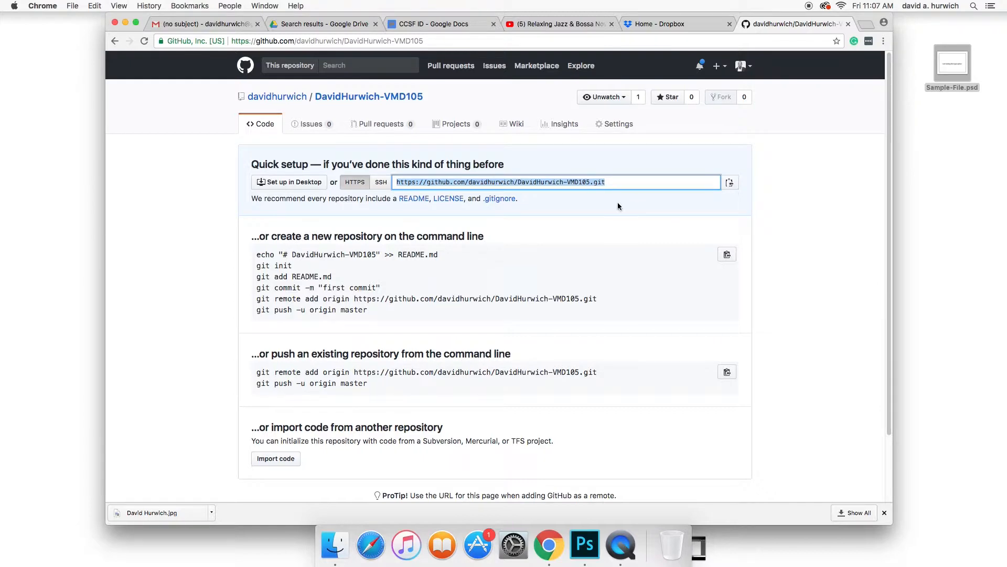
pyautogui.scroll(-3, 864, 296)
pyautogui.scroll(3, 778, 69)
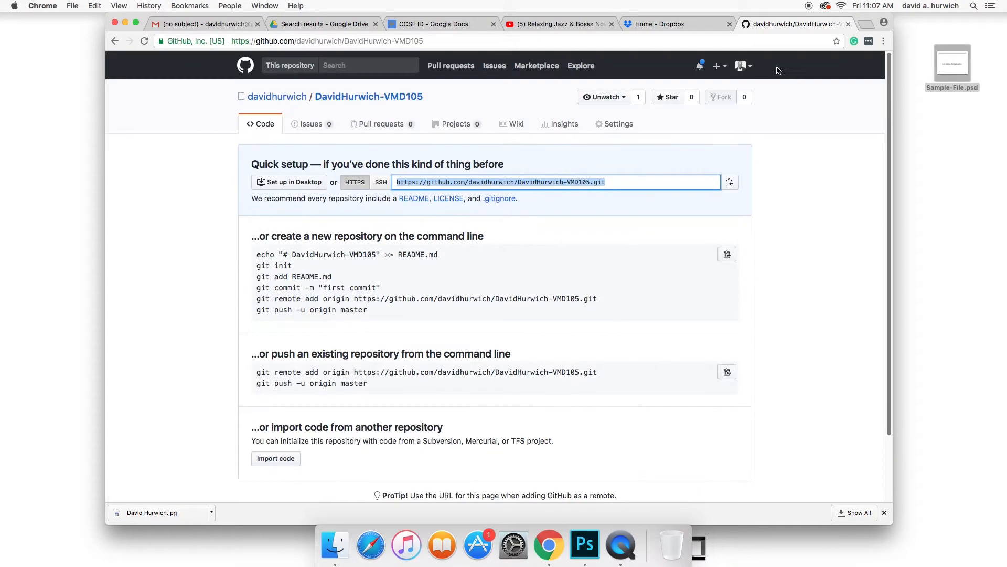
pyautogui.click(361, 100)
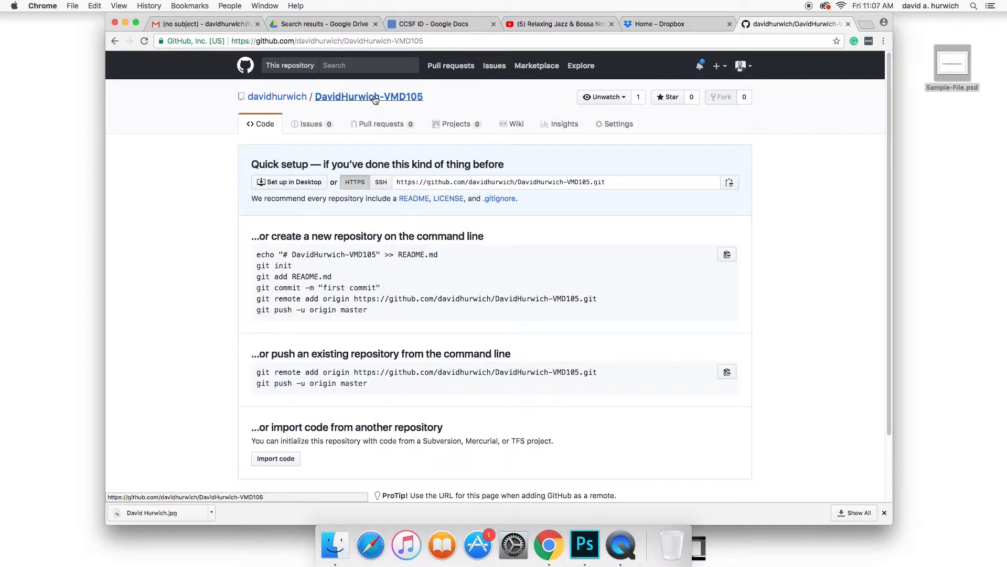
pyautogui.click(125, 22)
# - Rearrange the Files folder and Sample-File.psd icons on the desktop
pyautogui.moveTo(837, 206); pyautogui.dragTo(672, 77)
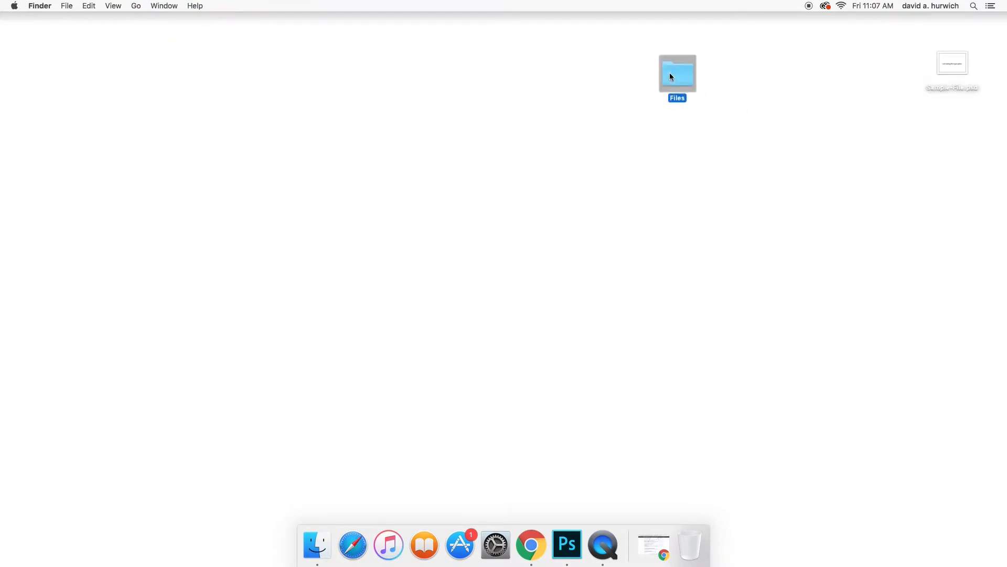
pyautogui.moveTo(955, 62); pyautogui.dragTo(939, 78)
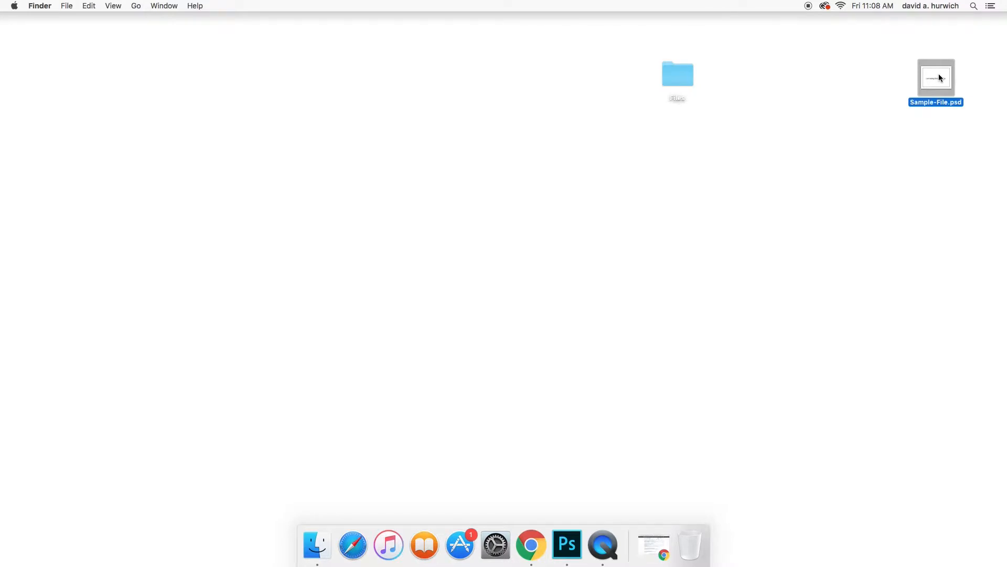
pyautogui.click(654, 548)
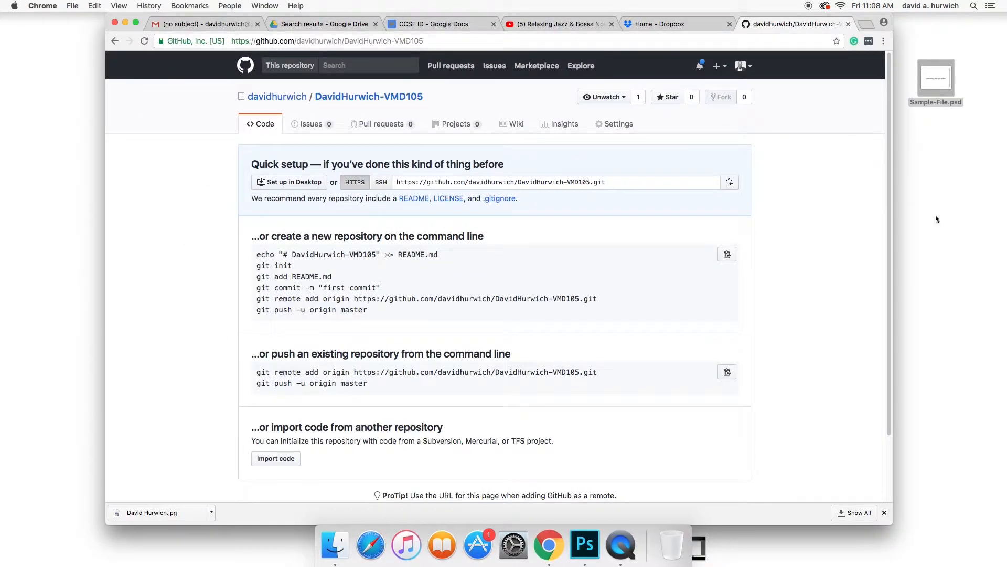
pyautogui.moveTo(937, 78); pyautogui.dragTo(951, 171)
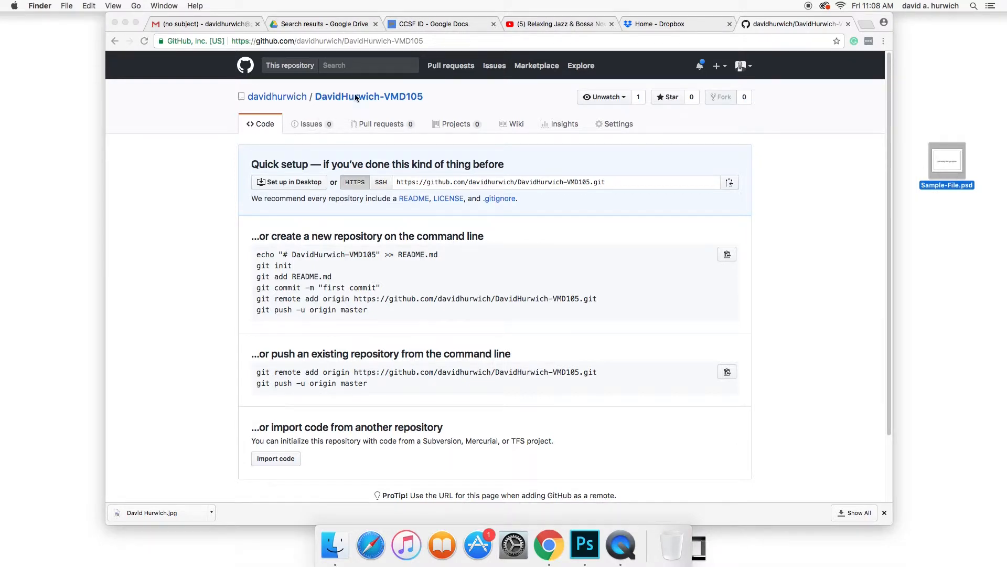
pyautogui.click(125, 22)
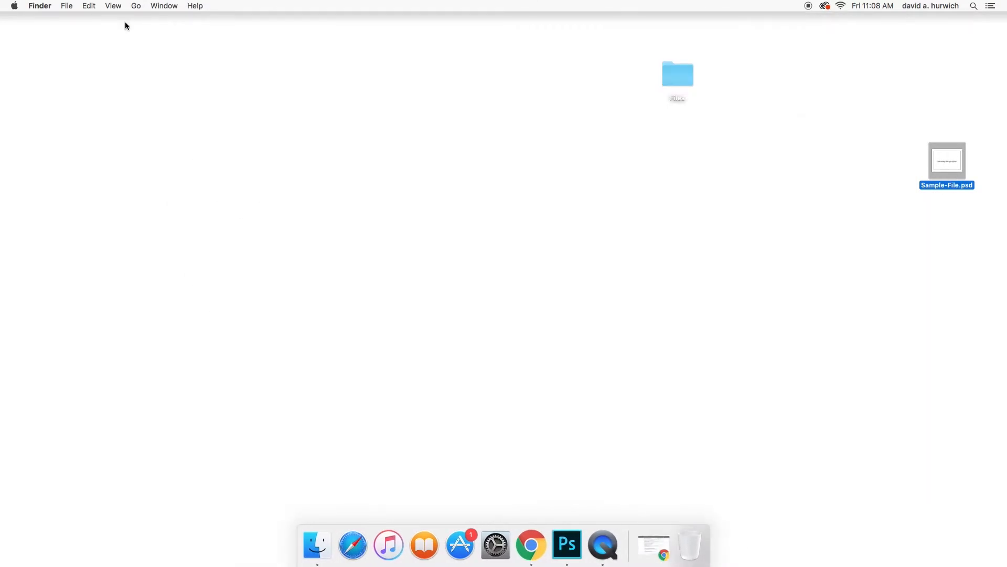
pyautogui.click(156, 55)
# - Launch GitHub Desktop from the Applications folder via Finder's Go menu
pyautogui.click(129, 4)
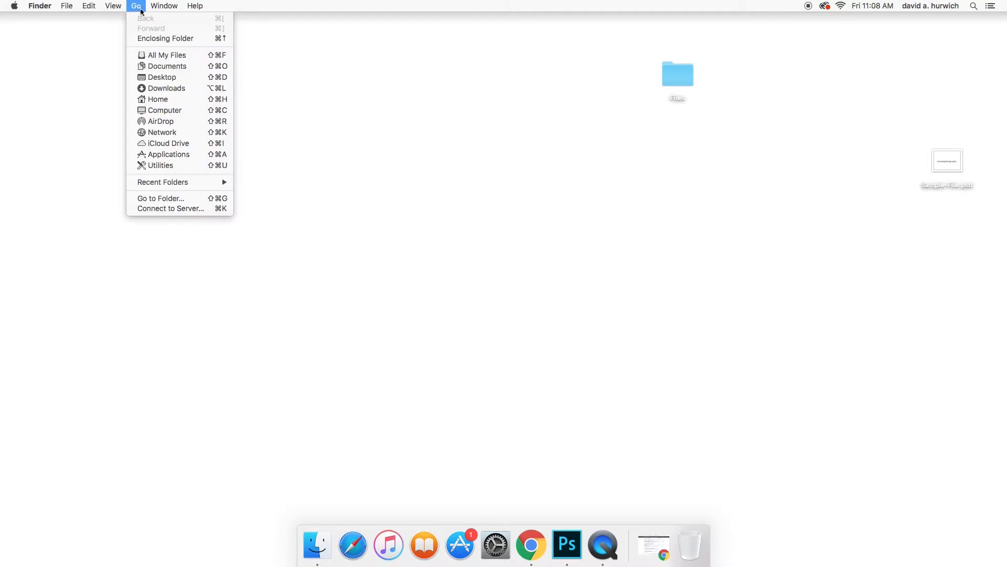
pyautogui.click(196, 158)
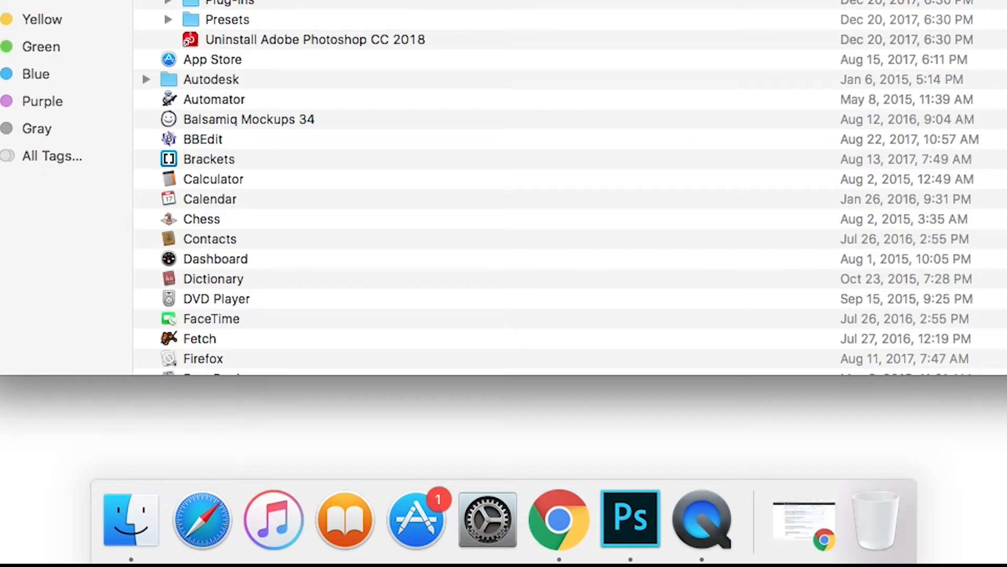
pyautogui.scroll(-5, 141, 70)
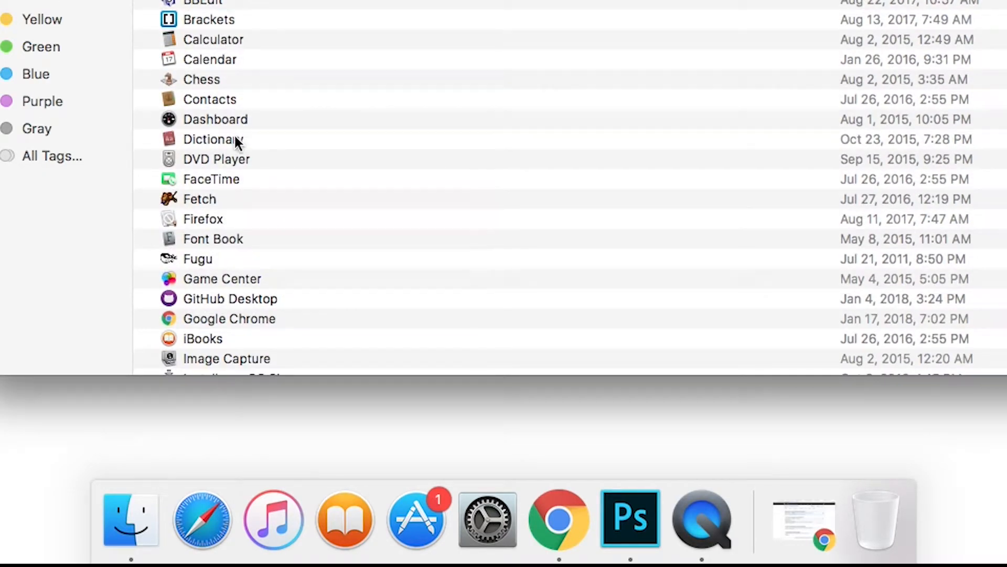
pyautogui.doubleClick(221, 296)
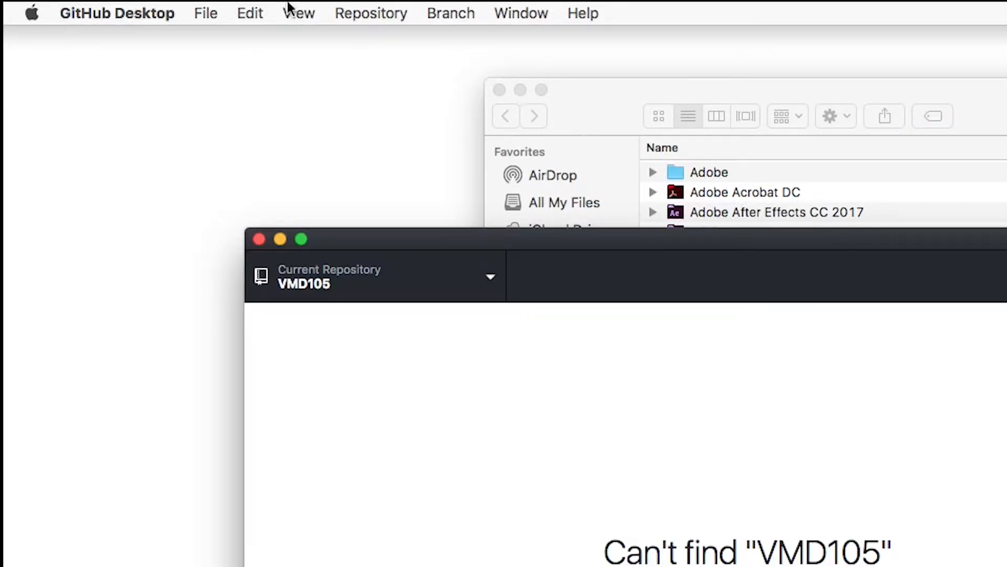
pyautogui.click(152, 10)
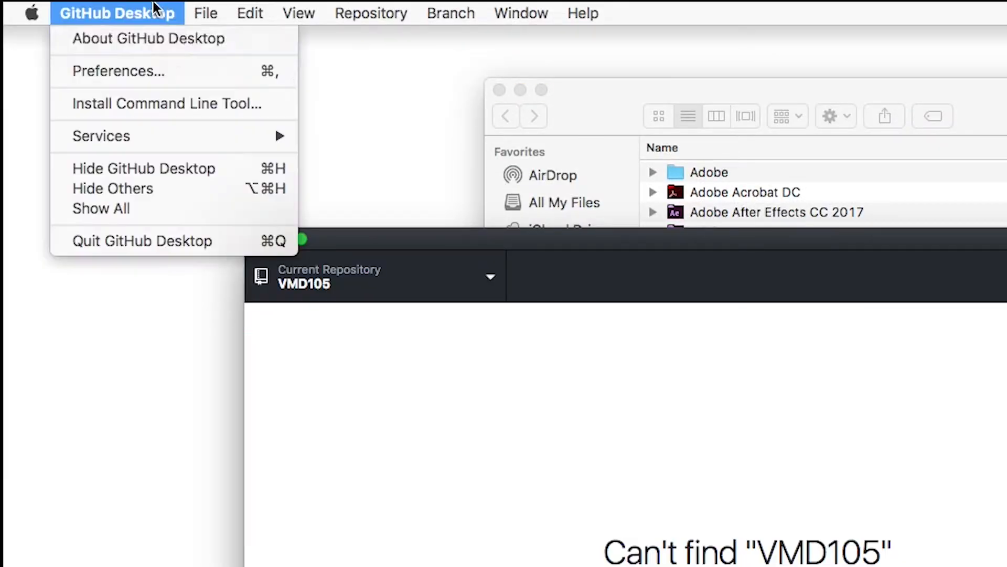
# - Open GitHub Desktop Preferences and dismiss the administrator password prompt
pyautogui.click(164, 67)
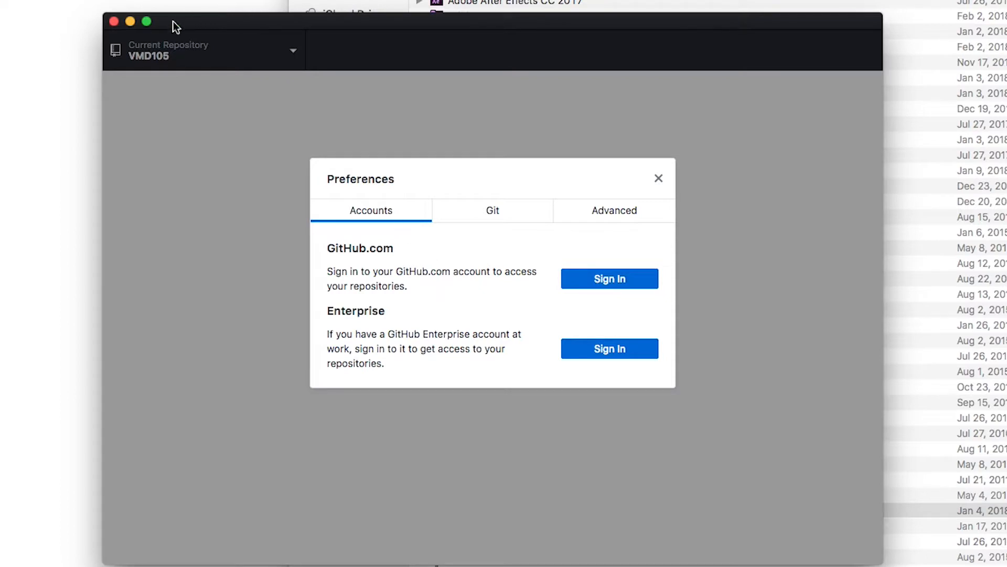
pyautogui.click(108, 22)
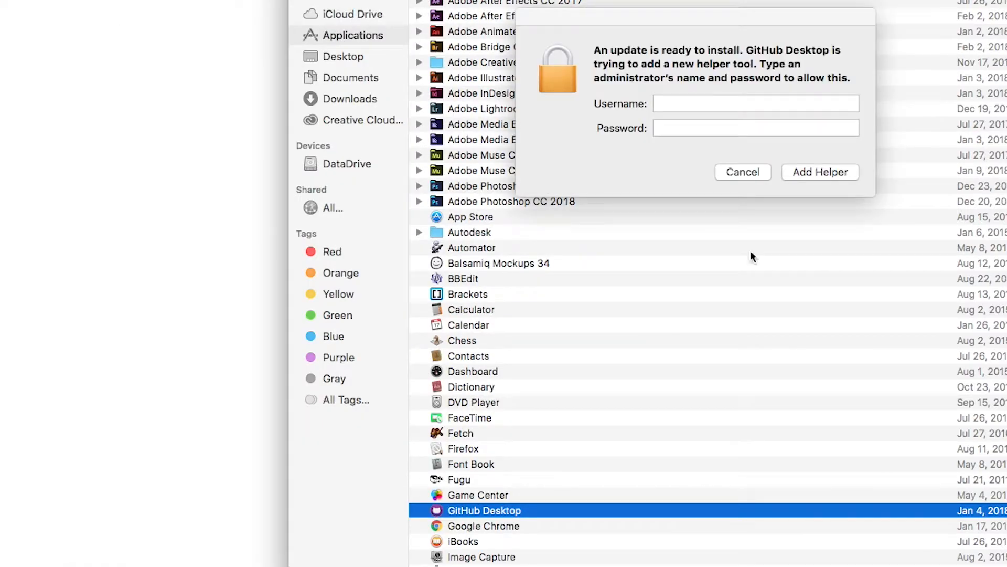
pyautogui.click(742, 172)
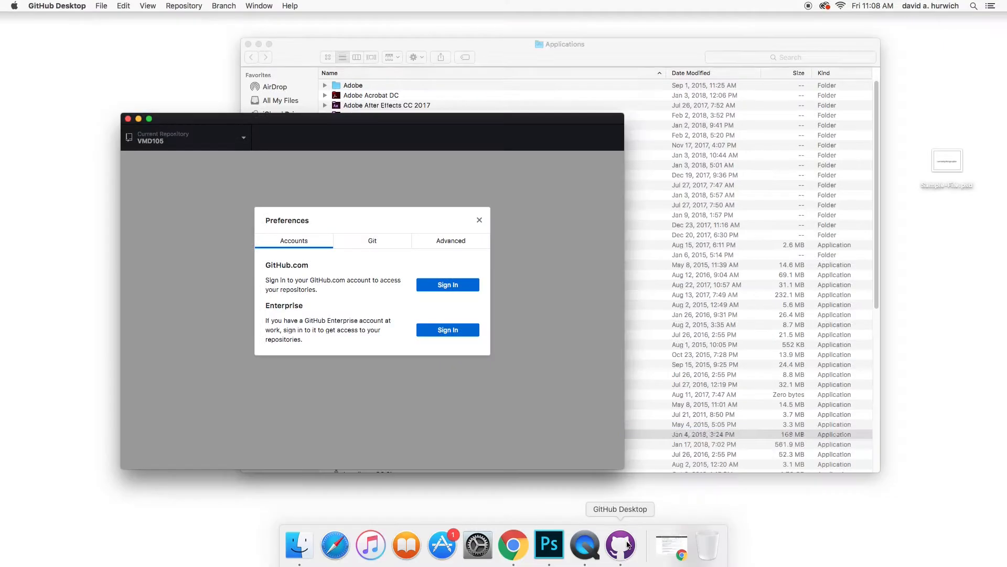
pyautogui.click(42, 5)
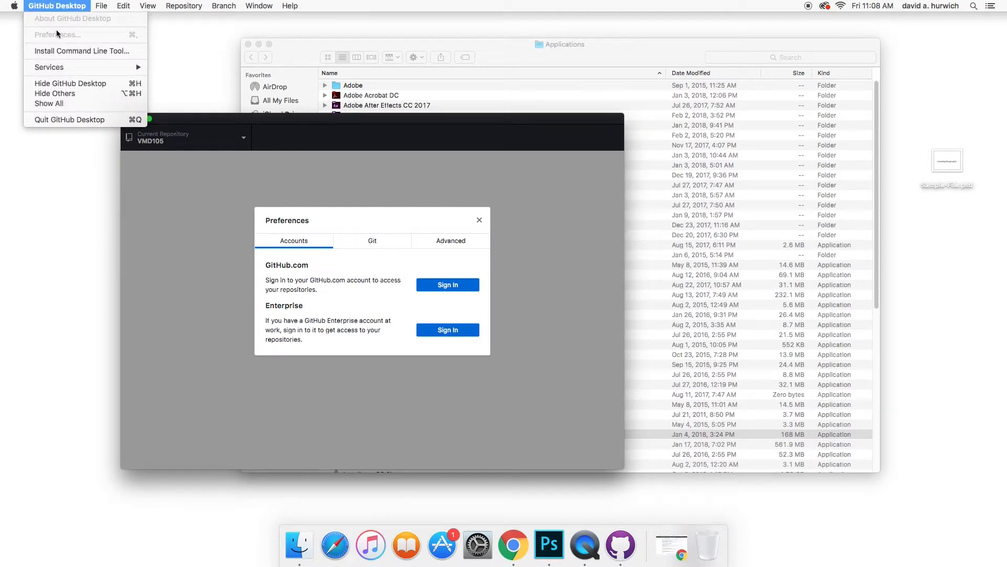
pyautogui.click(356, 267)
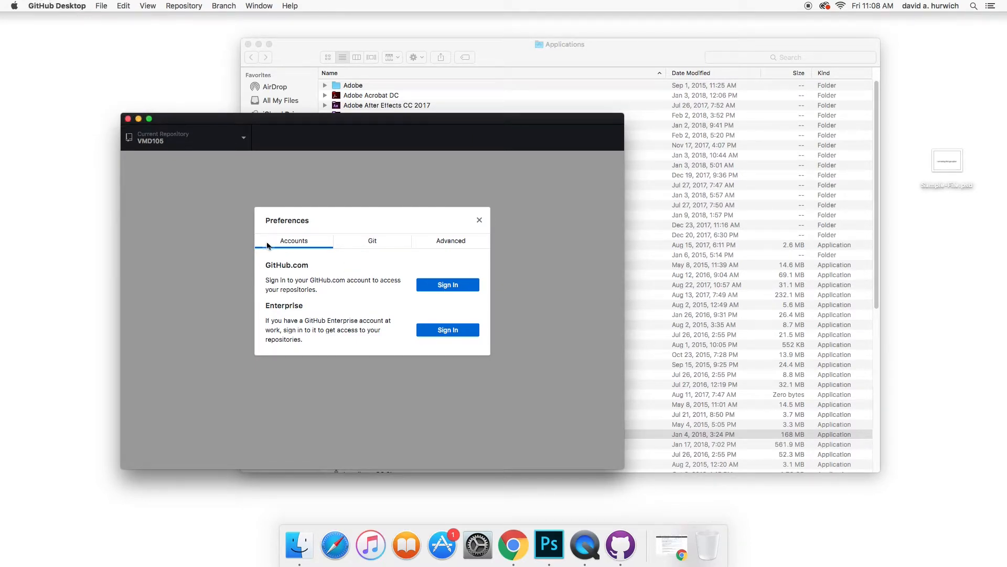
# - Sign in to GitHub.com with the account e-mail and password
pyautogui.click(451, 286)
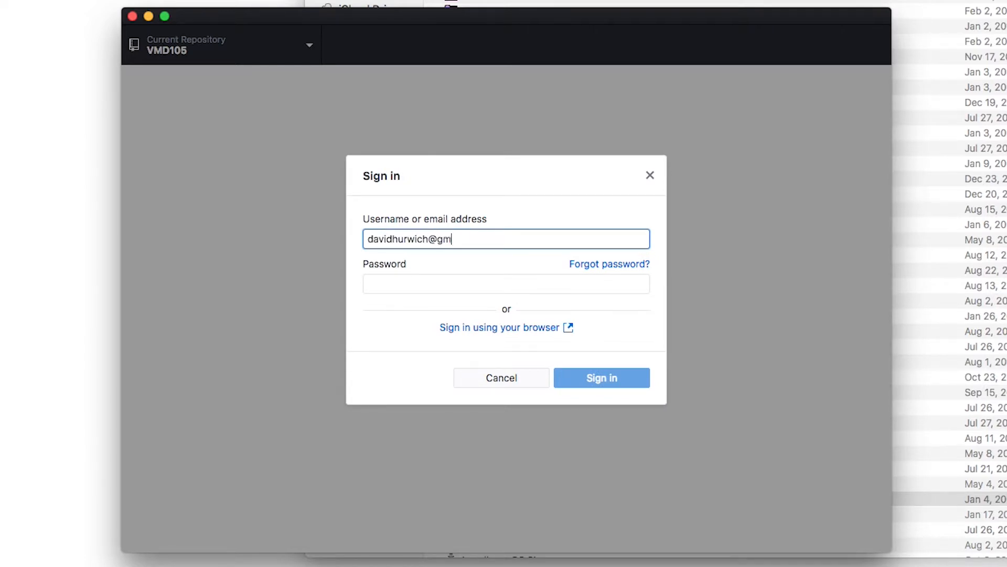
pyautogui.press('Tab')
pyautogui.press('Tab')
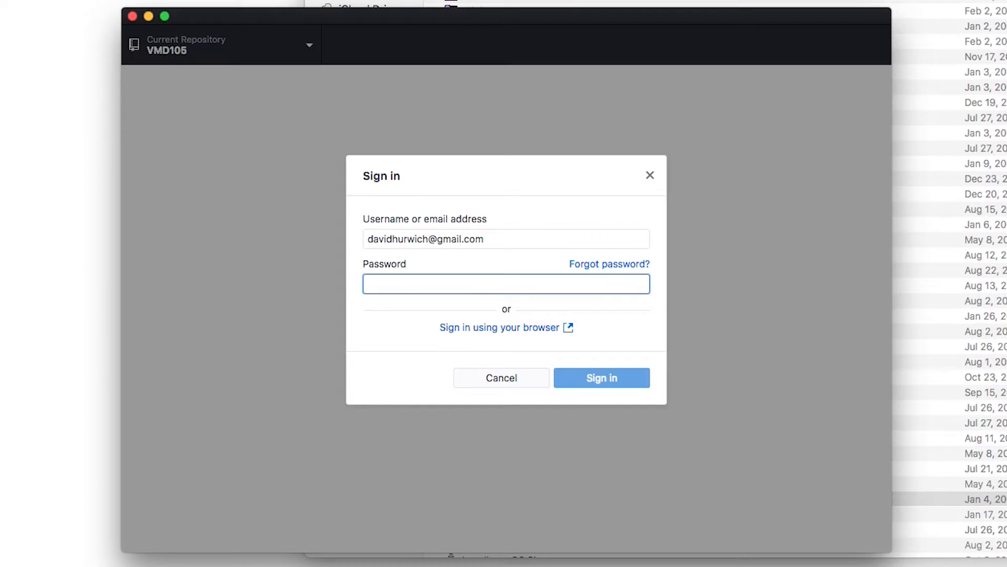
pyautogui.write('********')
pyautogui.press('Return')
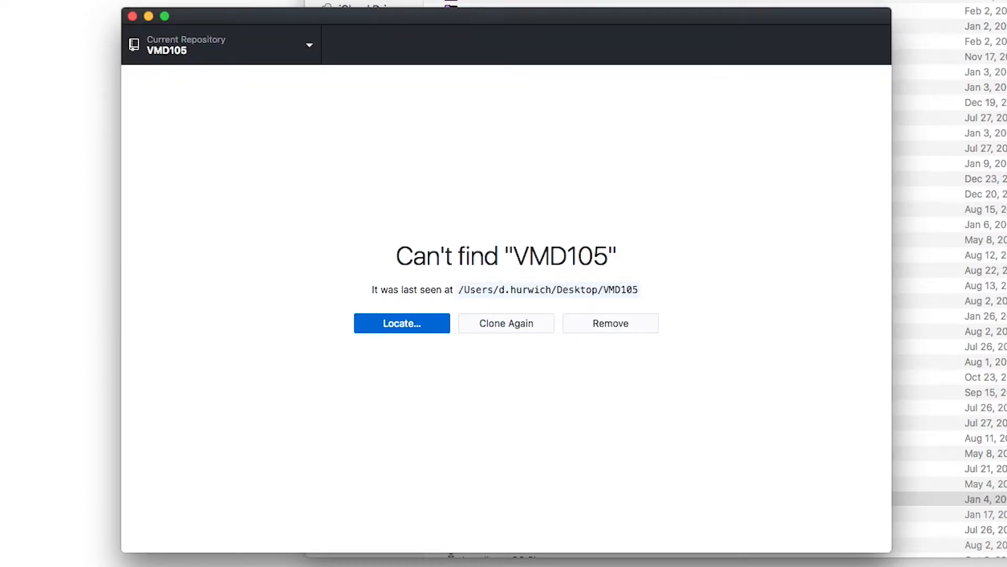
# - Remove the missing VMD105 repository and rearrange the GitHub Desktop, Finder and browser windows
pyautogui.click(627, 318)
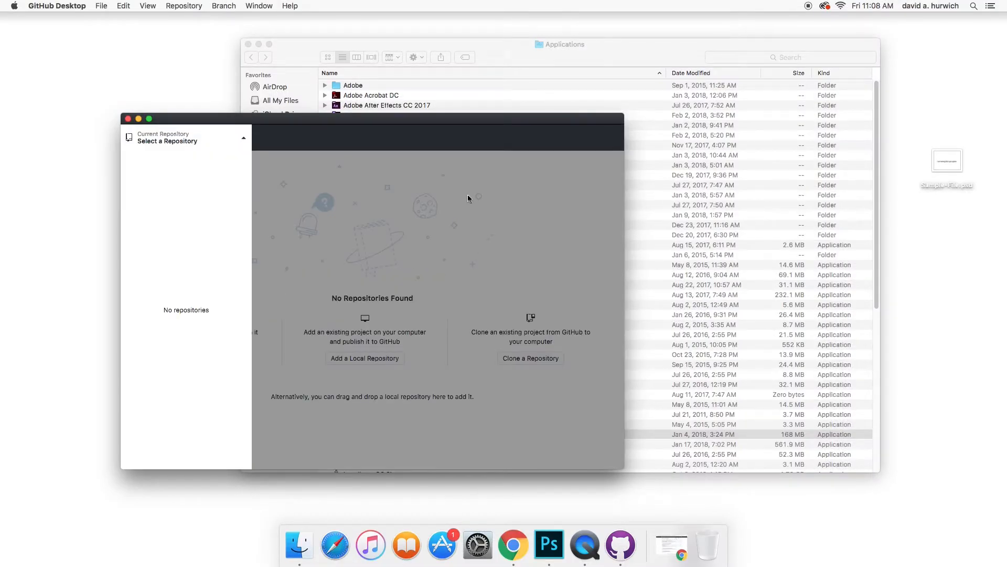
pyautogui.moveTo(243, 119); pyautogui.dragTo(234, 94)
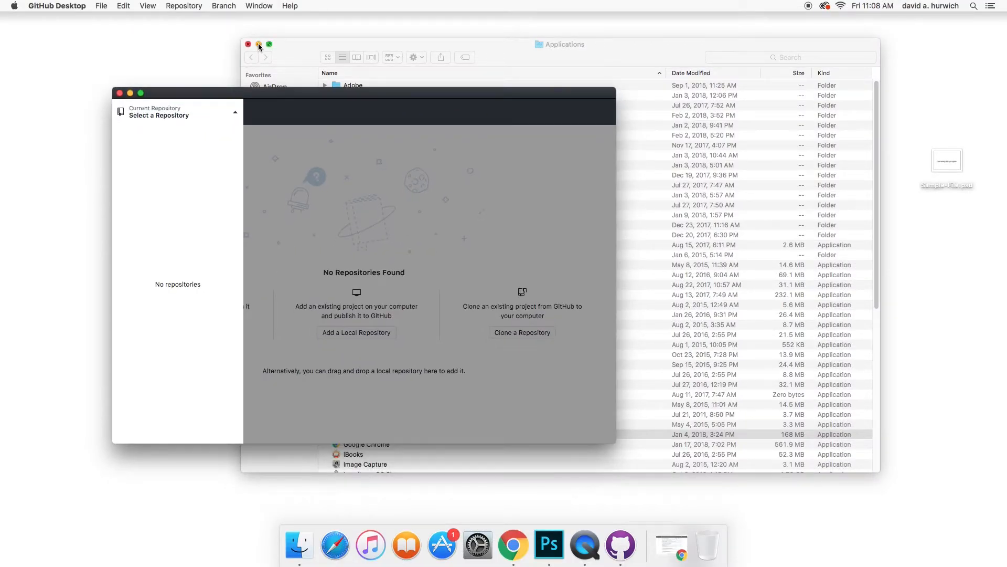
pyautogui.click(259, 44)
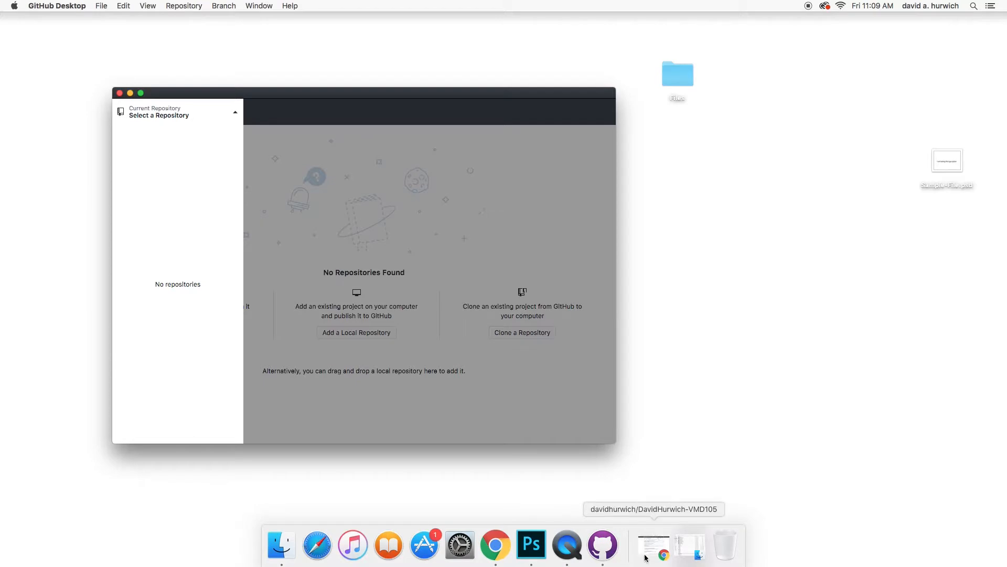
pyautogui.click(646, 556)
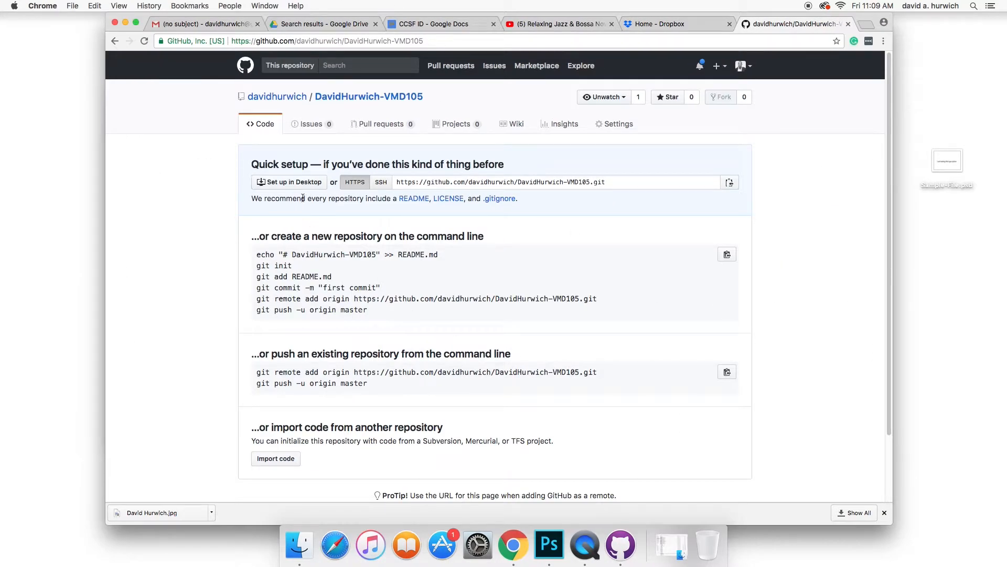
pyautogui.click(125, 23)
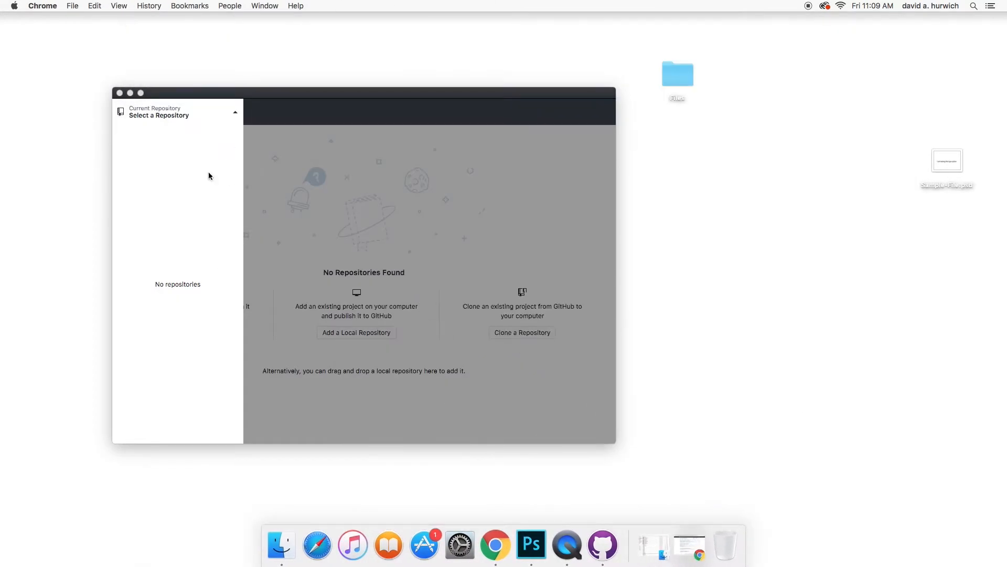
pyautogui.moveTo(218, 98); pyautogui.dragTo(278, 81)
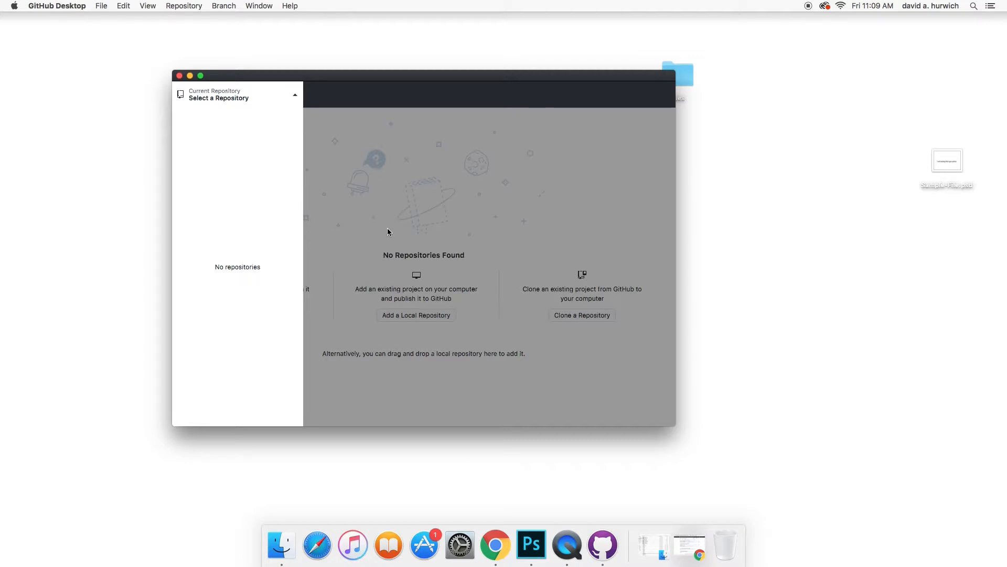
pyautogui.moveTo(323, 76); pyautogui.dragTo(238, 63)
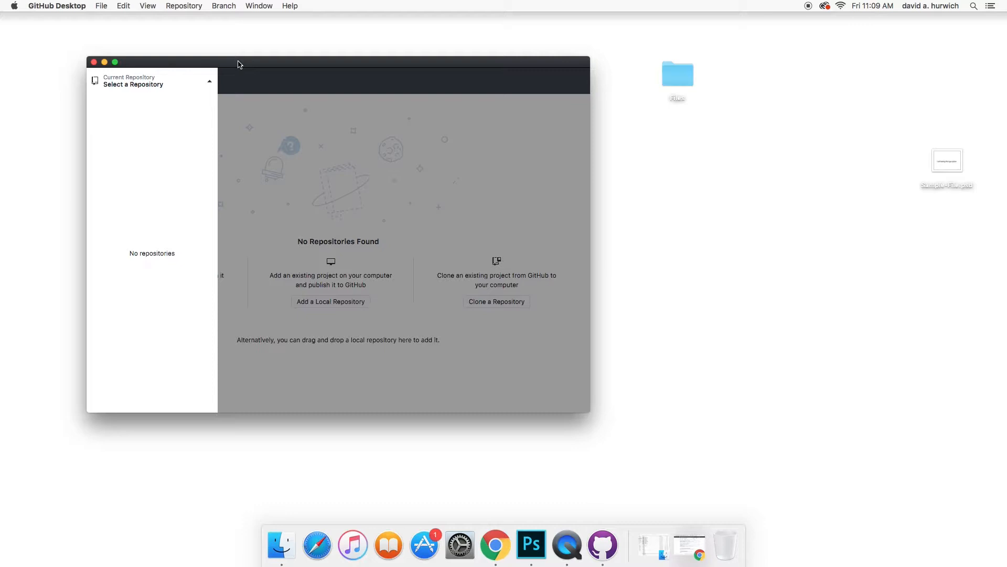
# - Look through the Repository and File menus, then start cloning a repository
pyautogui.click(179, 5)
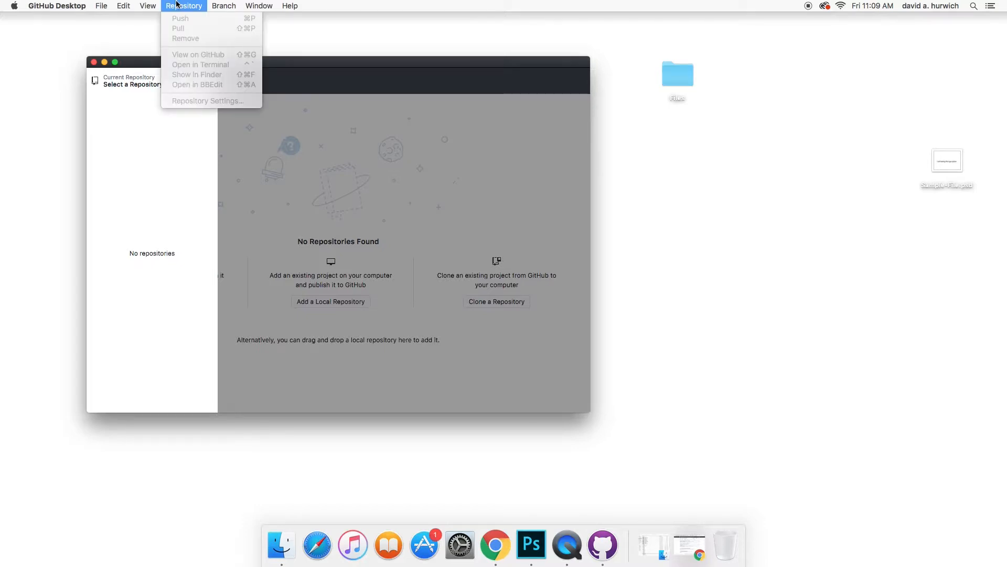
pyautogui.click(155, 142)
pyautogui.click(208, 85)
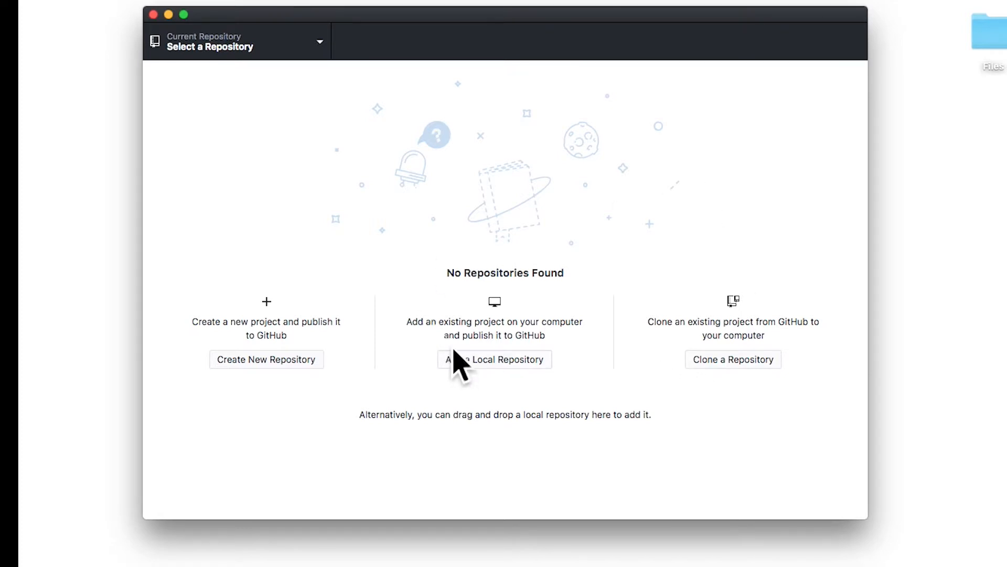
pyautogui.click(297, 10)
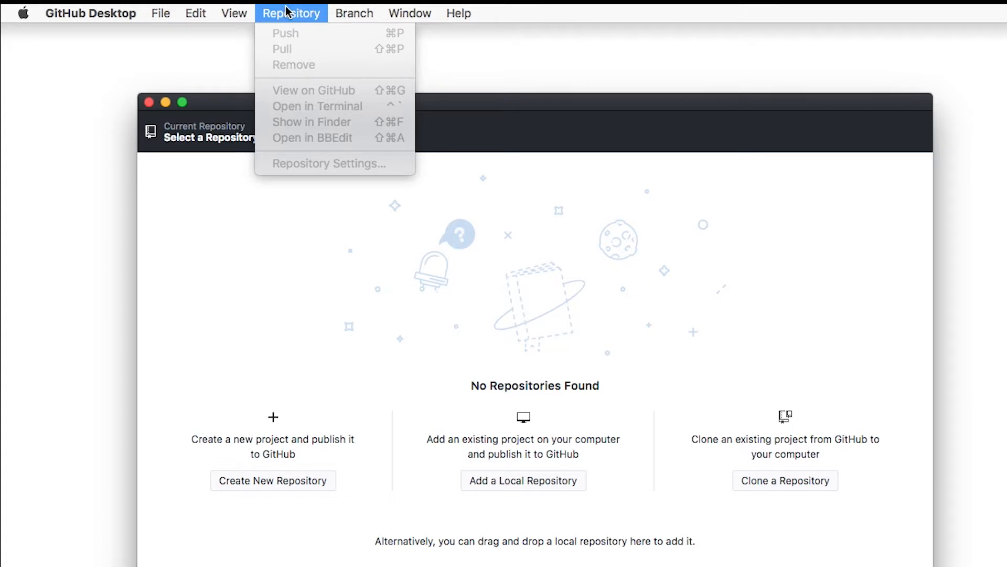
pyautogui.moveTo(161, 13)
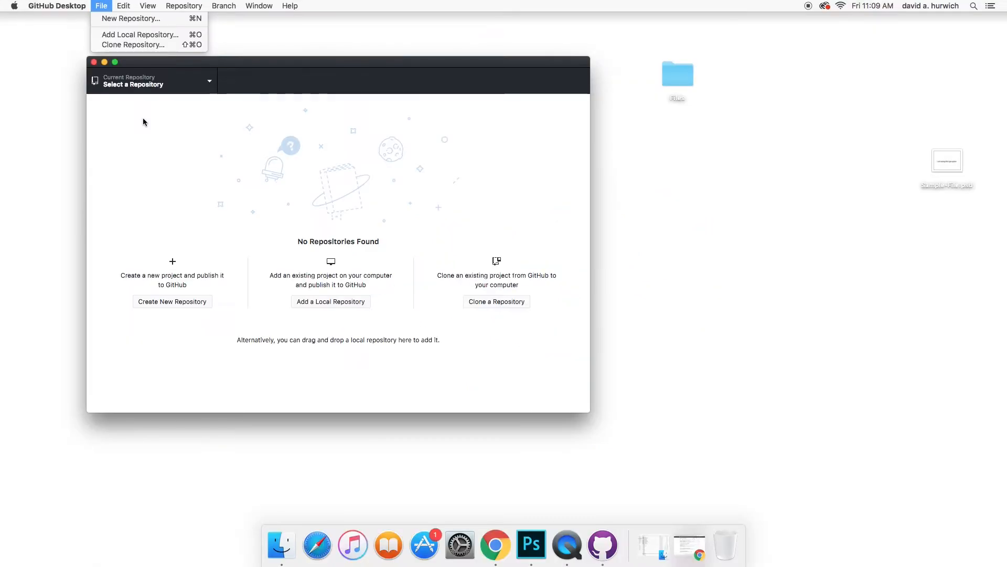
pyautogui.click(147, 123)
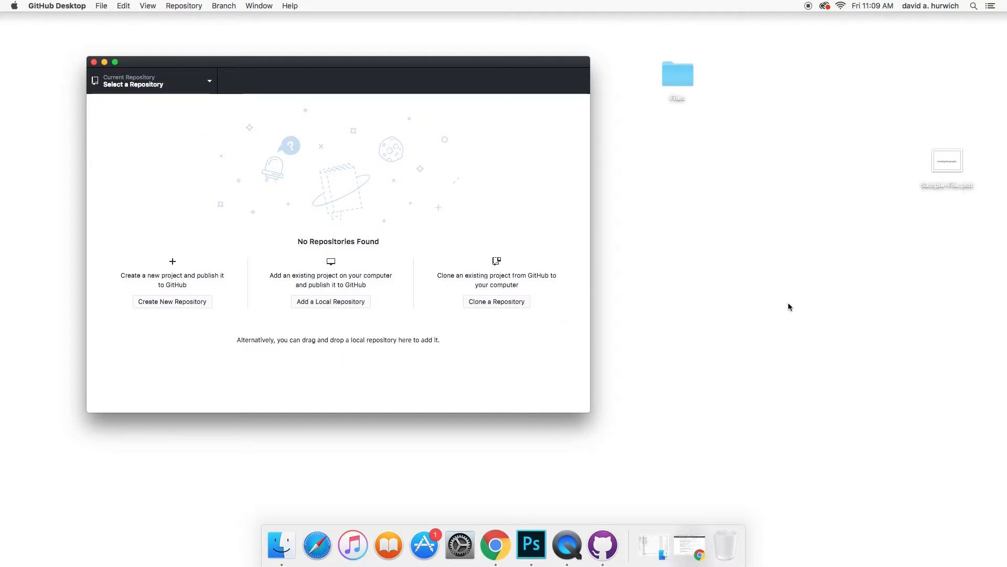
pyautogui.click(500, 302)
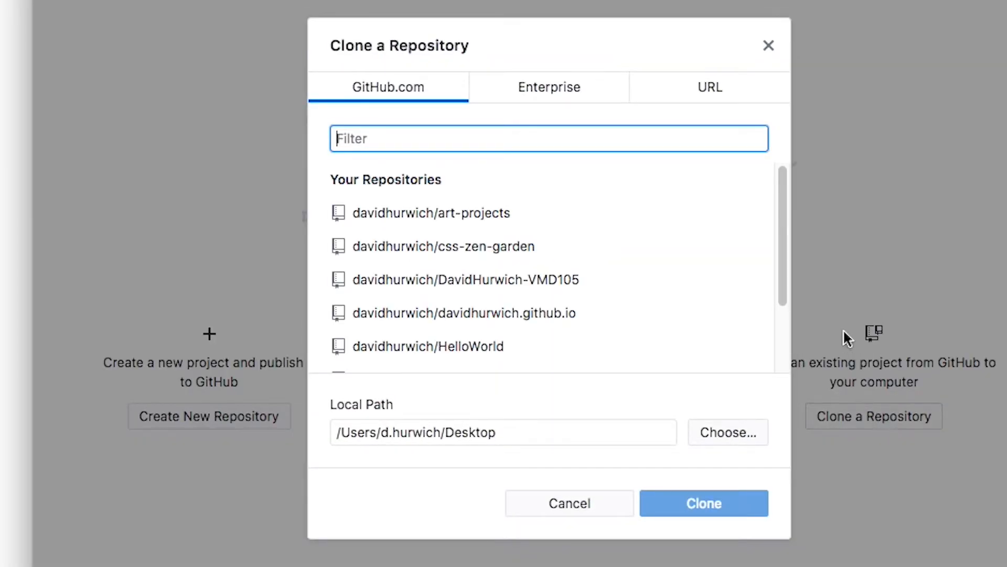
# - Browse the GitHub.com repository list and select the owner's -VMD105 repository
pyautogui.click(401, 208)
pyautogui.click(403, 246)
pyautogui.click(404, 288)
pyautogui.click(402, 319)
pyautogui.click(404, 347)
pyautogui.moveTo(782, 297); pyautogui.dragTo(766, 374)
pyautogui.scroll(3, 770, 283)
pyautogui.click(616, 270)
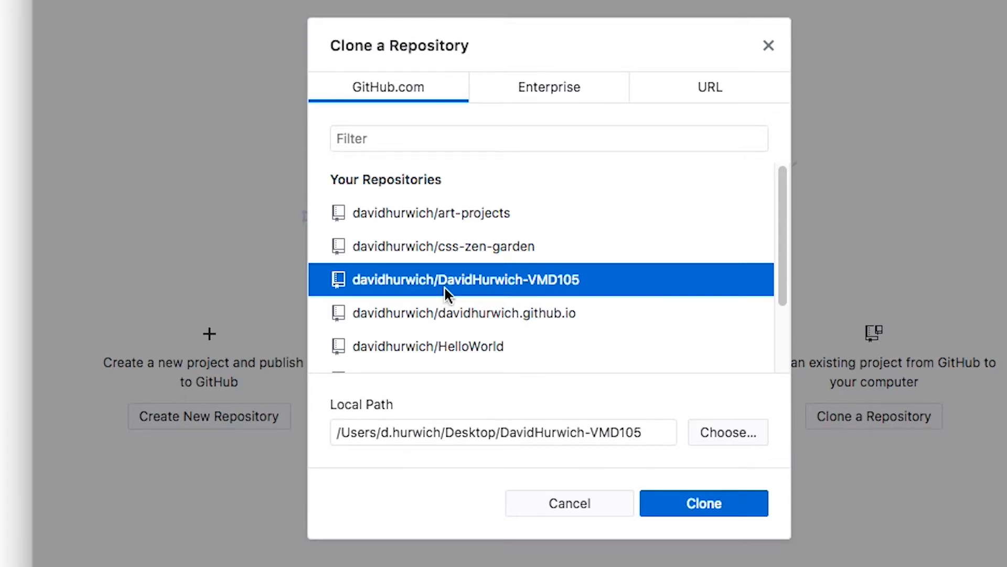
# - Keep the Desktop local path, clone the repository, and reposition its new folder
pyautogui.click(408, 438)
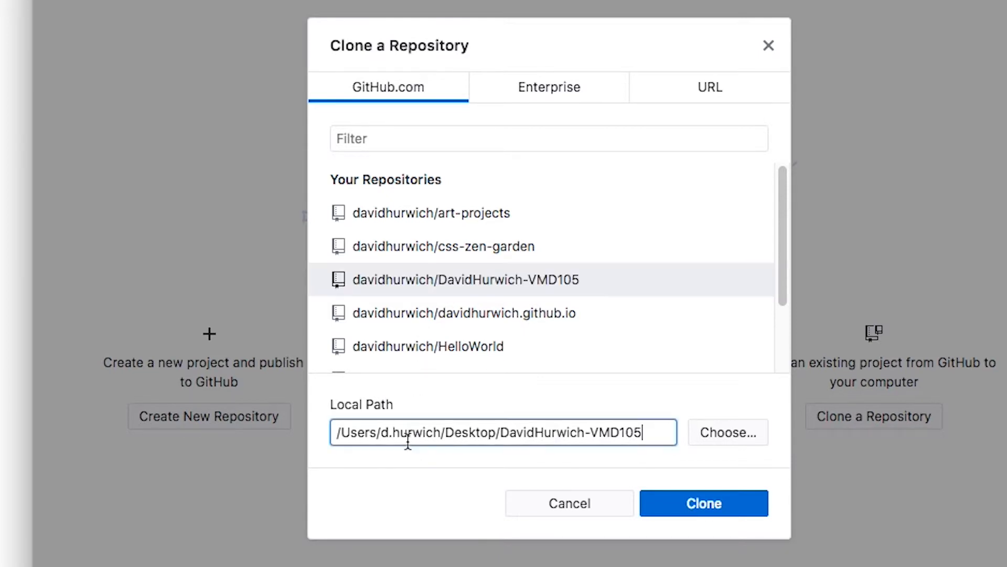
pyautogui.tripleClick(408, 438)
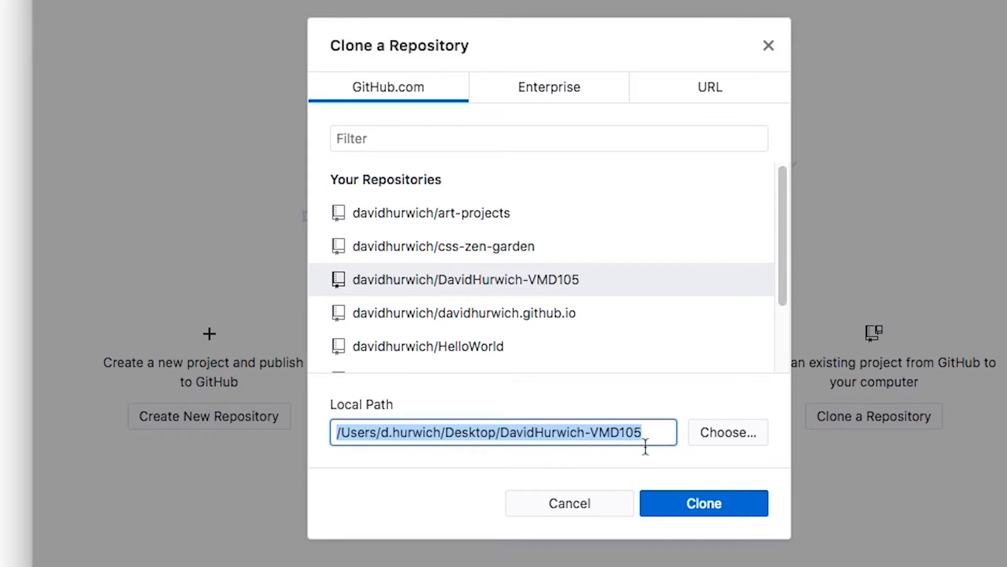
pyautogui.click(726, 434)
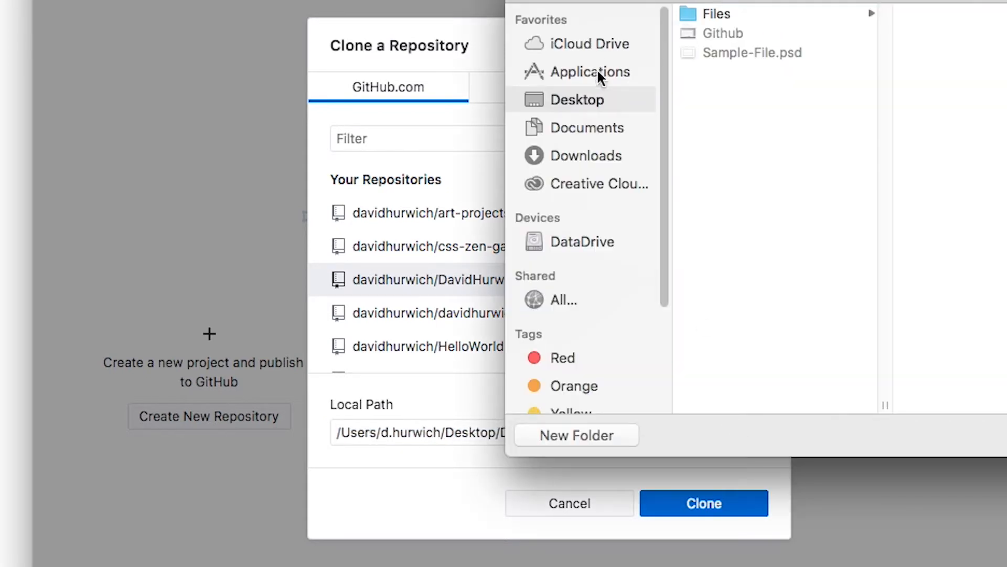
pyautogui.press('Escape')
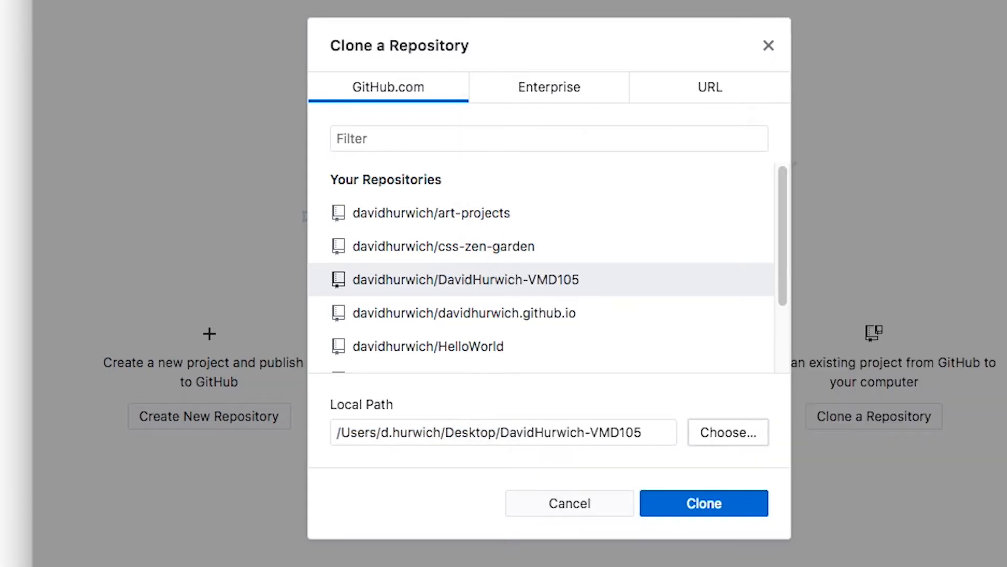
pyautogui.click(705, 503)
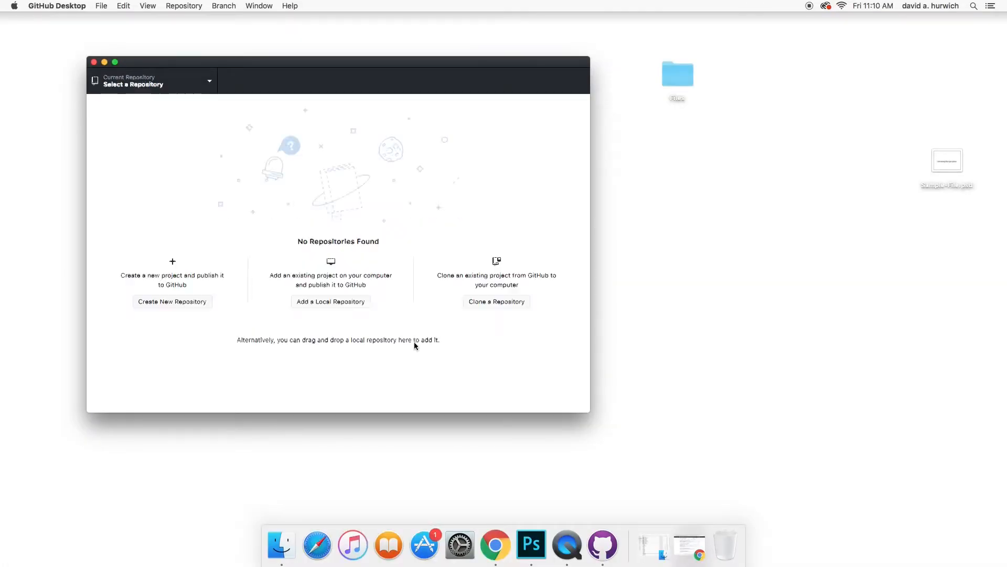
pyautogui.moveTo(972, 33)
pyautogui.mouseDown()
pyautogui.moveTo(932, 80)
pyautogui.moveTo(943, 86)
pyautogui.mouseUp()
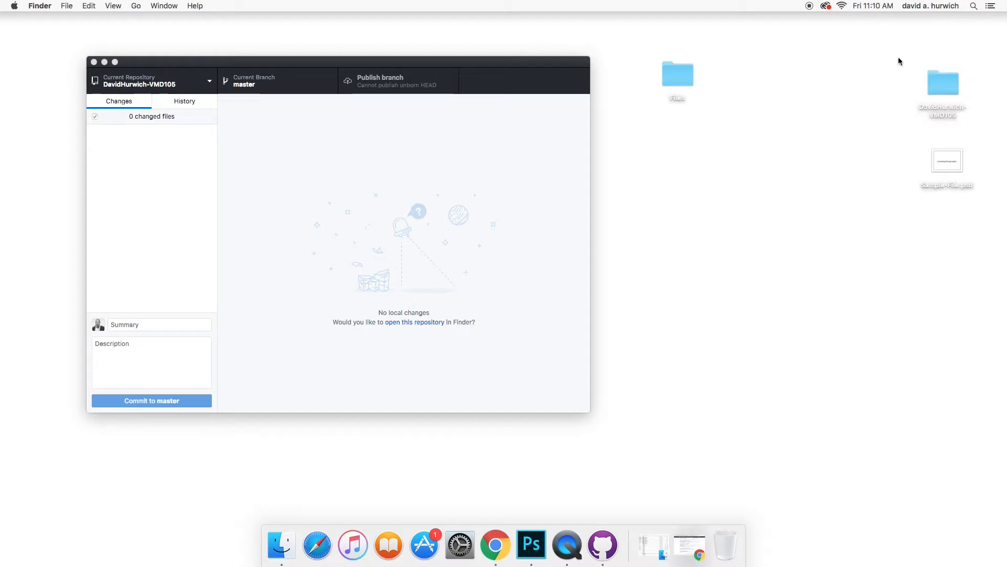
# - Drag Sample-File.psd into the -VMD105 repository folder and open the folder to confirm it
pyautogui.click(947, 163)
pyautogui.moveTo(947, 163); pyautogui.dragTo(948, 90)
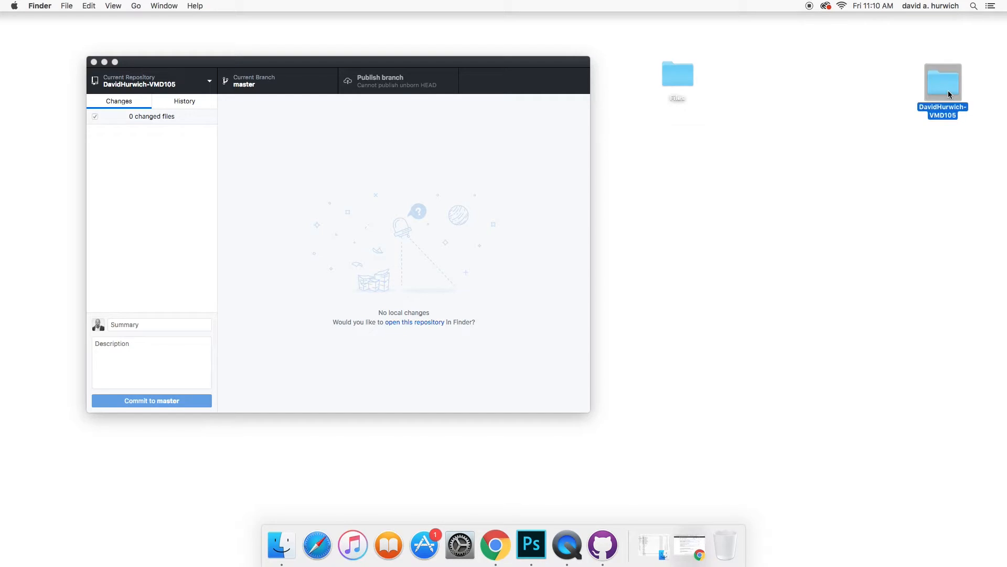
pyautogui.doubleClick(949, 90)
pyautogui.moveTo(316, 61); pyautogui.dragTo(666, 146)
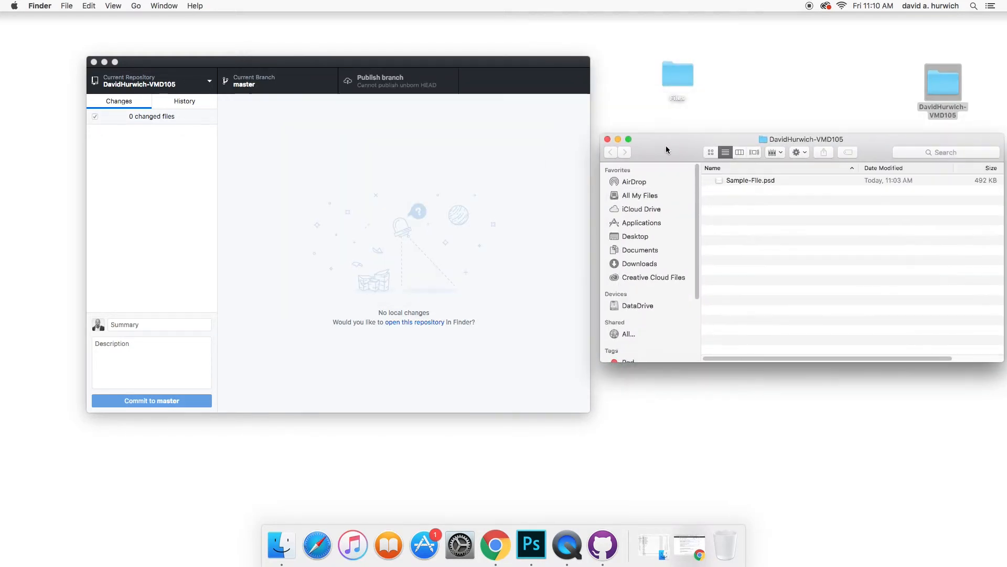
pyautogui.click(504, 178)
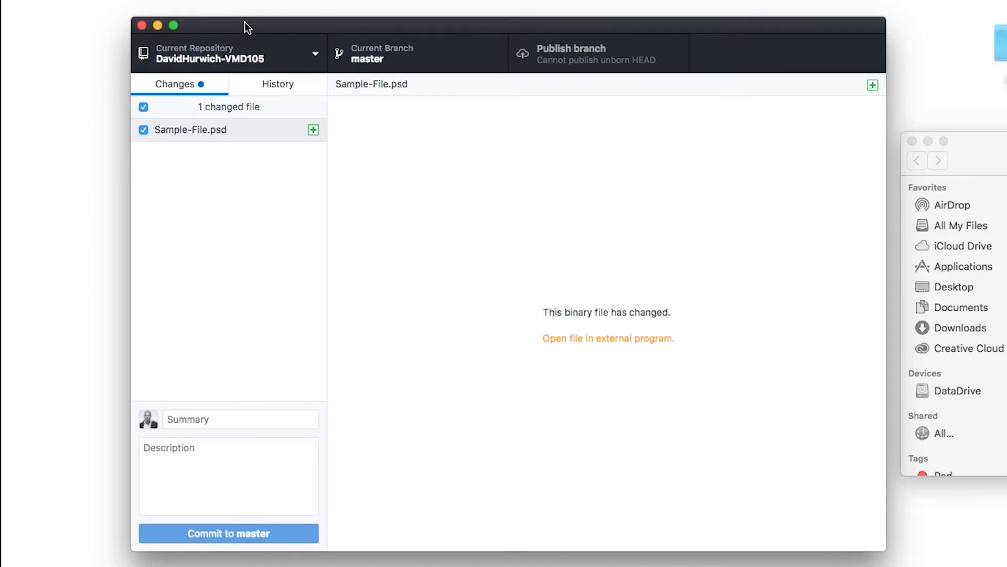
pyautogui.moveTo(244, 22); pyautogui.dragTo(422, 33)
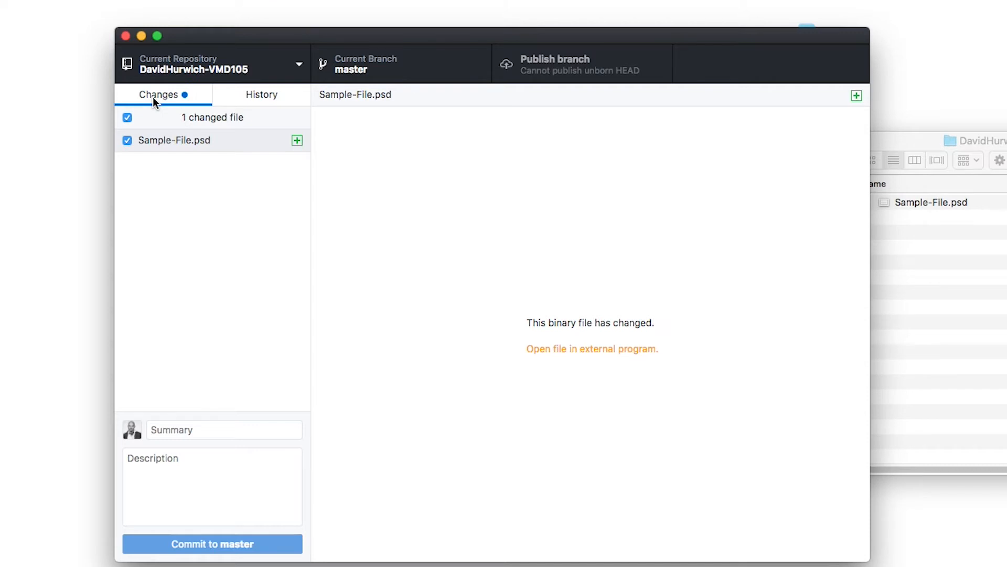
pyautogui.click(161, 139)
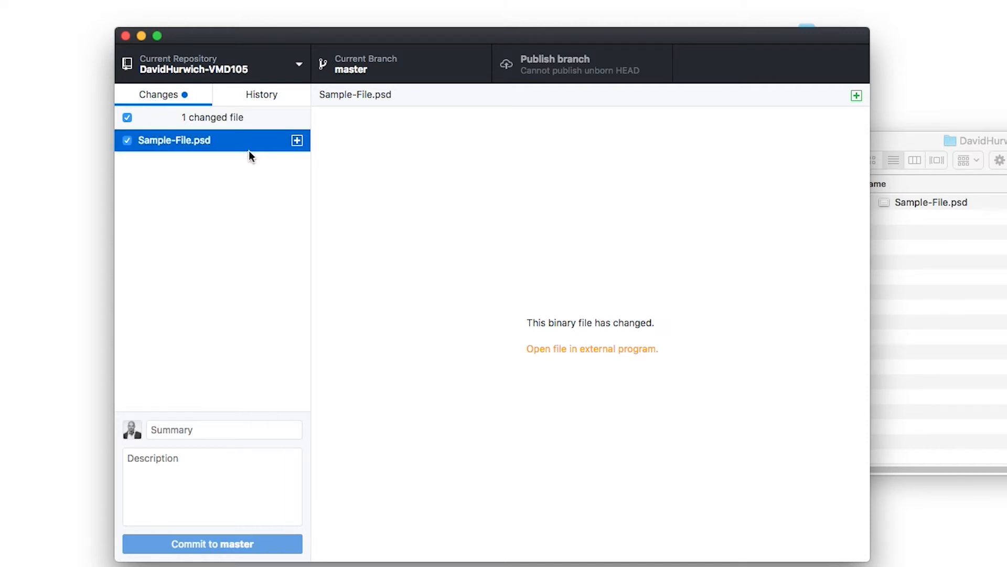
pyautogui.click(251, 165)
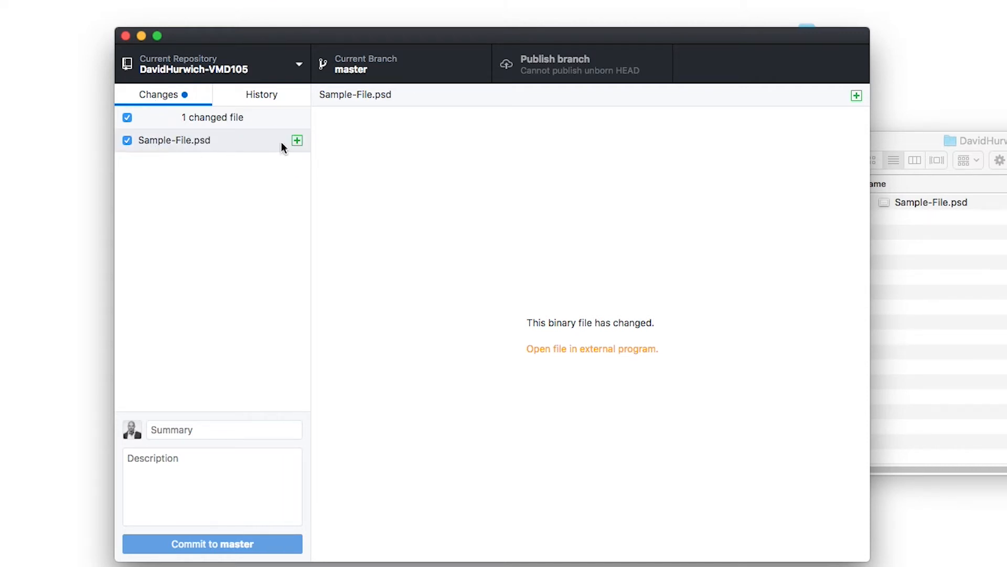
pyautogui.click(297, 141)
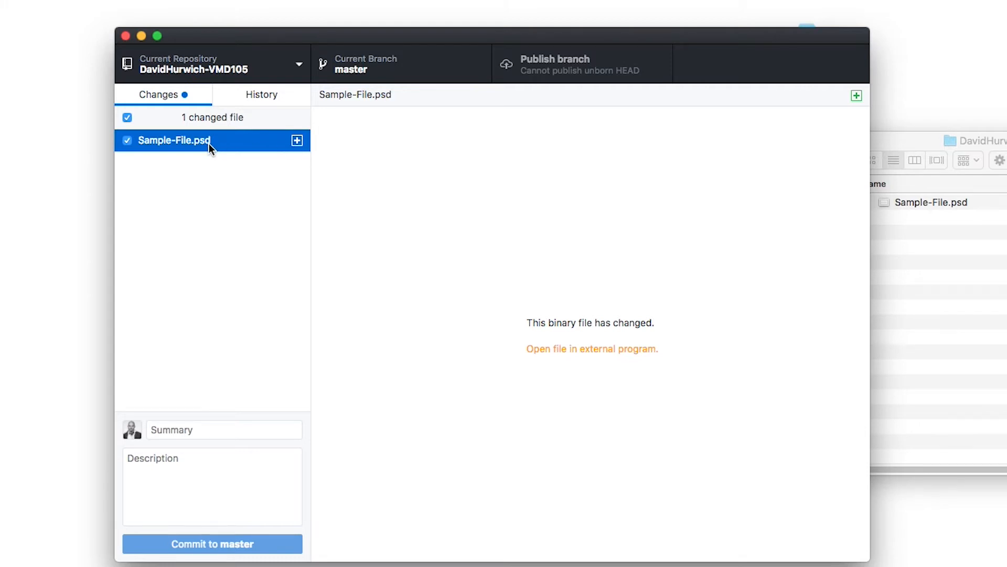
pyautogui.click(208, 181)
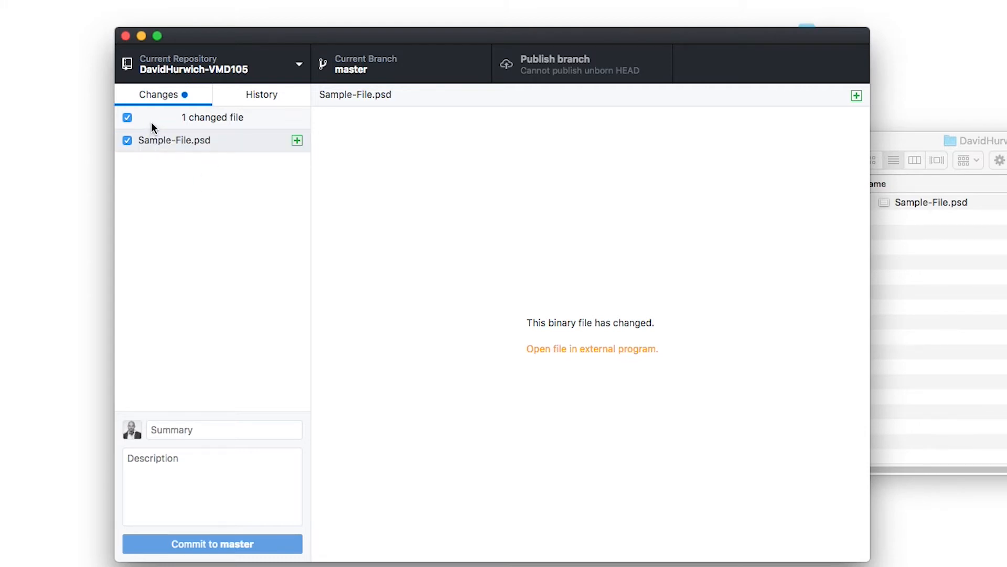
pyautogui.click(201, 431)
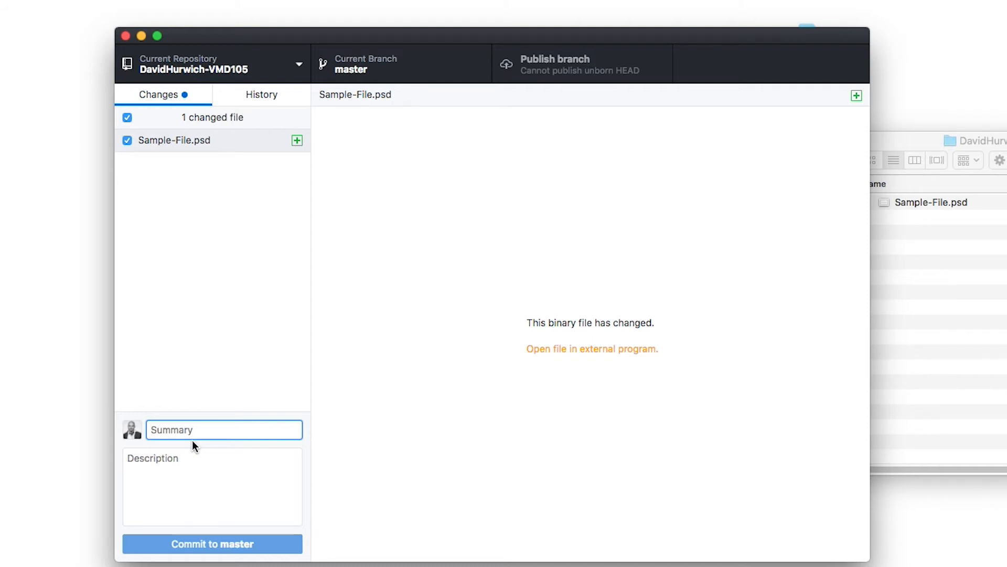
# - Type the commit summary 'Uploading PS Project'
pyautogui.write('Uploading Red')
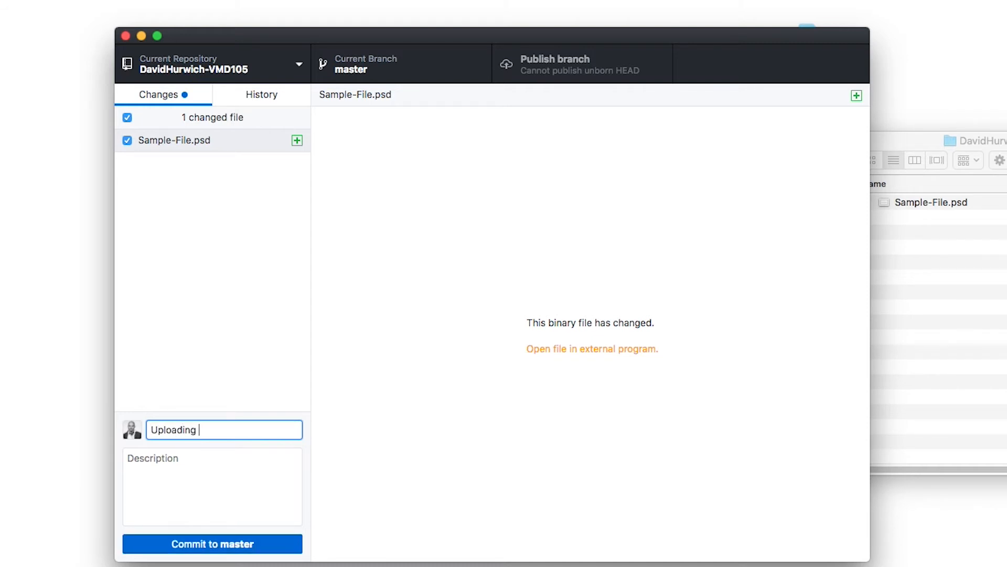
pyautogui.press('BackSpace')
pyautogui.press('BackSpace')
pyautogui.press('BackSpace')
pyautogui.write('PS pl')
pyautogui.press('BackSpace')
pyautogui.press('BackSpace')
pyautogui.write('PR')
pyautogui.press('BackSpace')
pyautogui.write('roject')
# - Add a commit description saying the Photoshop Assignment is being uploaded to Github
pyautogui.press('Tab')
pyautogui.write('I am uploading the ')
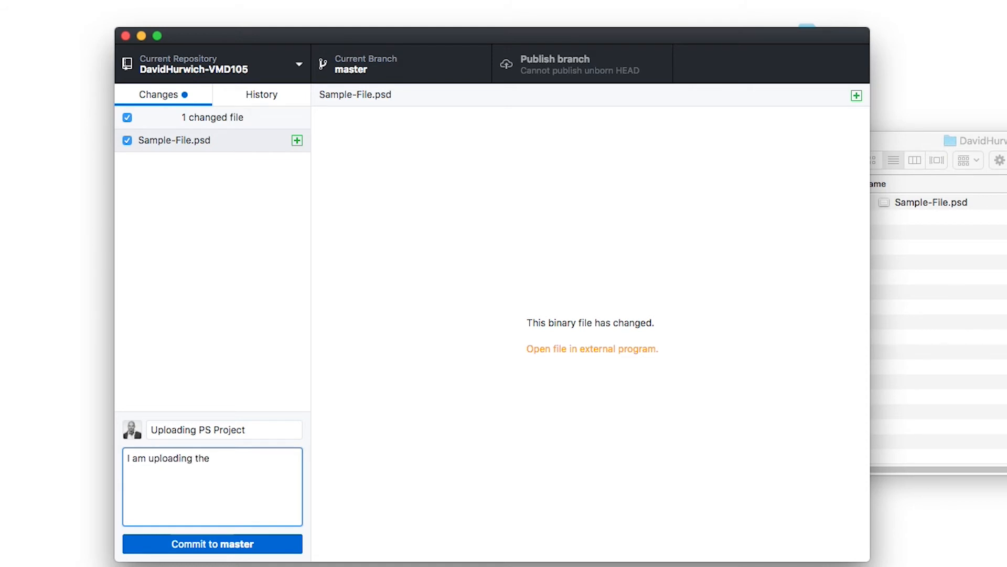
pyautogui.write('Photoshop Assignment to Gith')
pyautogui.write('u')
pyautogui.press('BackSpace')
# - Commit Sample-File.psd to master as 'Uploading PS Project' and publish the master branch to GitHub
pyautogui.write('ub')
pyautogui.click(209, 547)
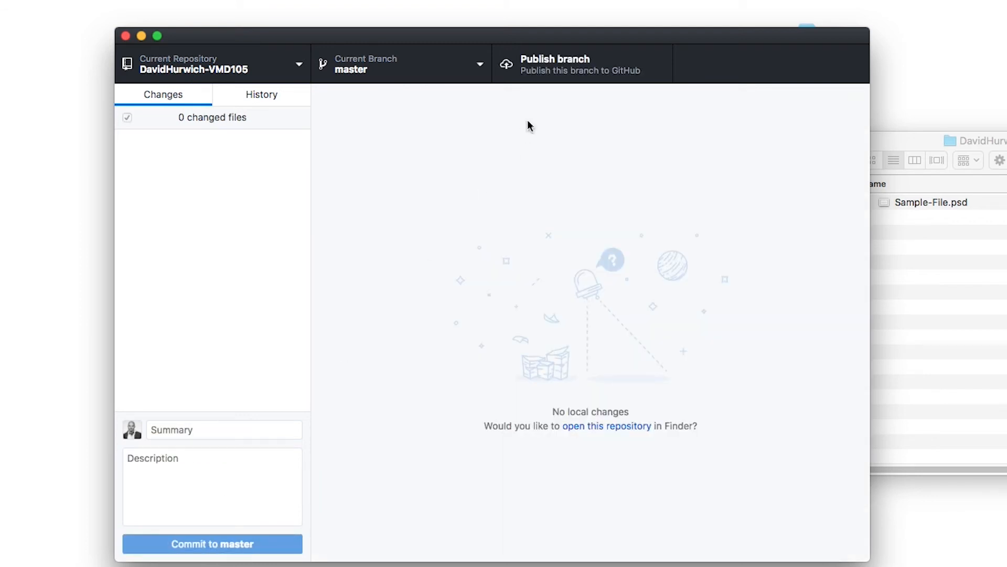
pyautogui.click(527, 73)
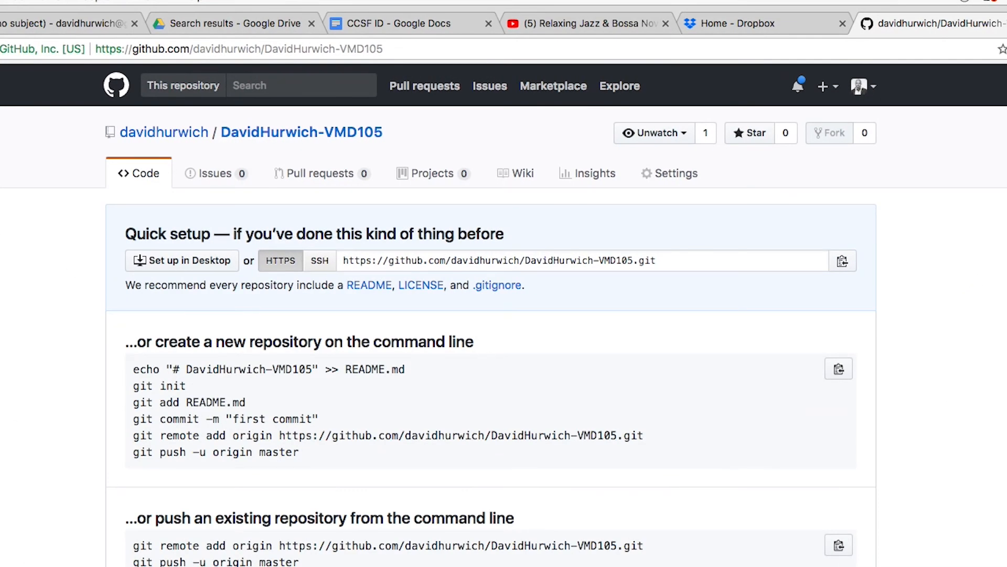
# - Reload the VMD105 repository page to confirm Sample-File.psd is listed, comparing it against GitHub Desktop
pyautogui.click(1, 50)
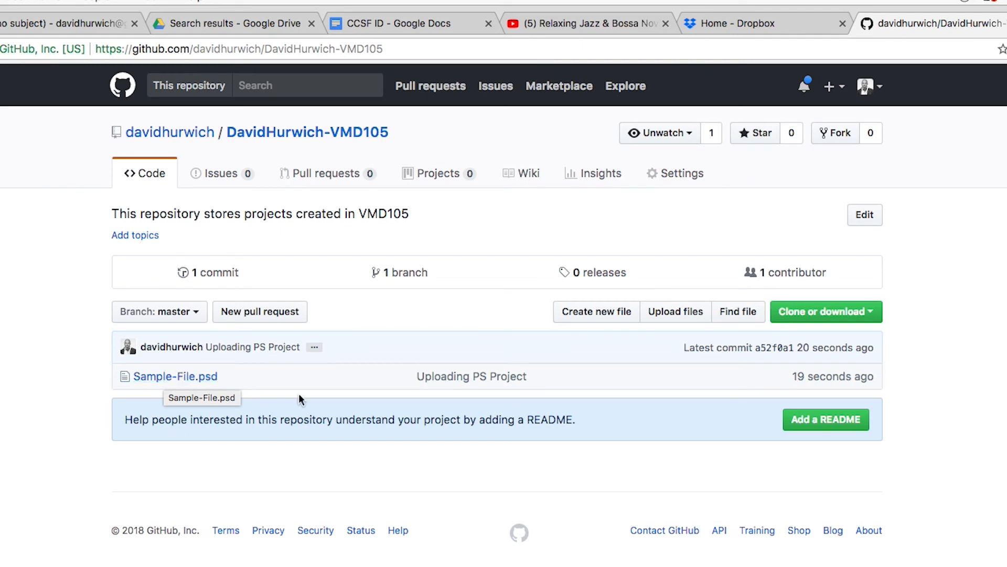
pyautogui.click(1005, 205)
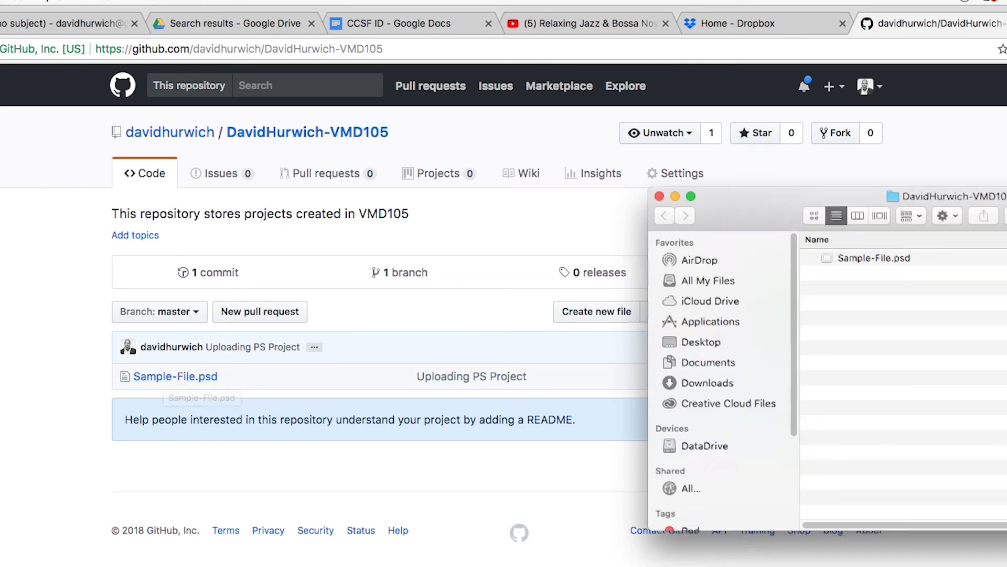
pyautogui.click(591, 374)
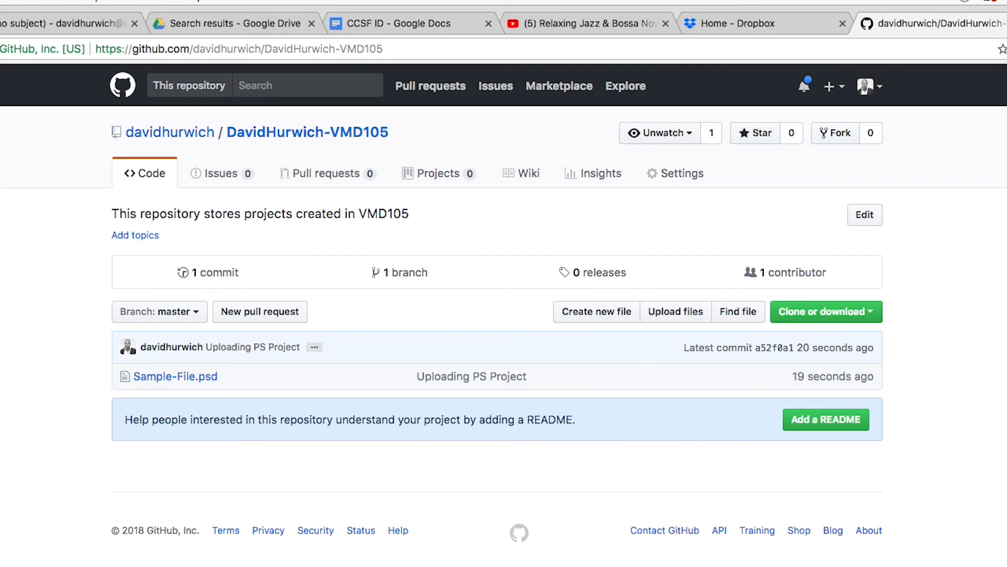
pyautogui.press('super+Tab')
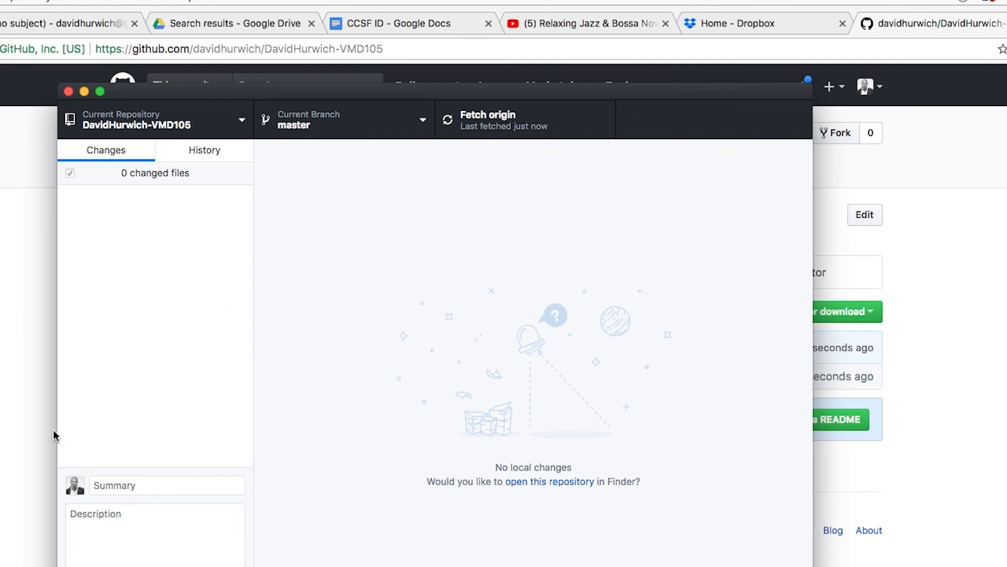
pyautogui.press('super+Tab')
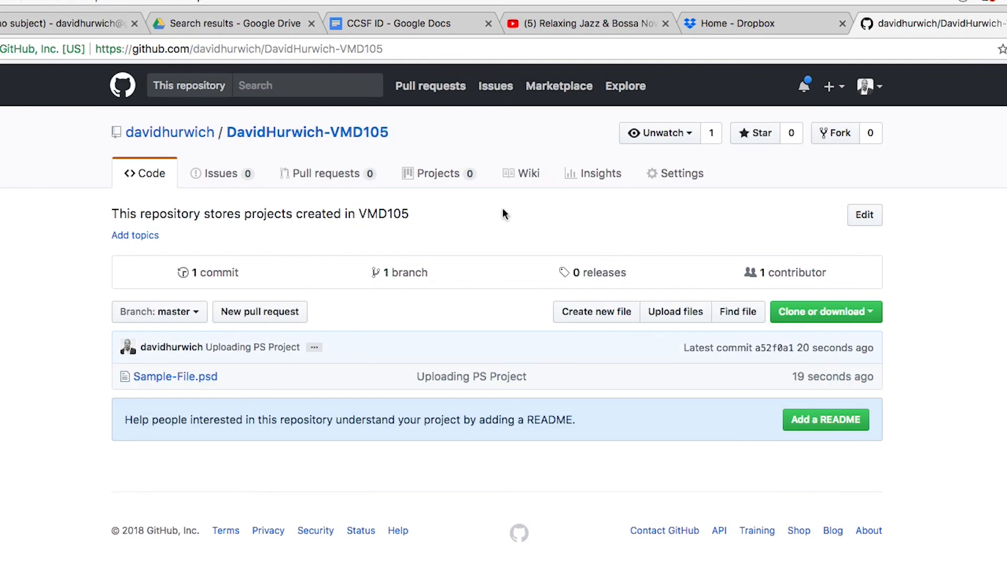